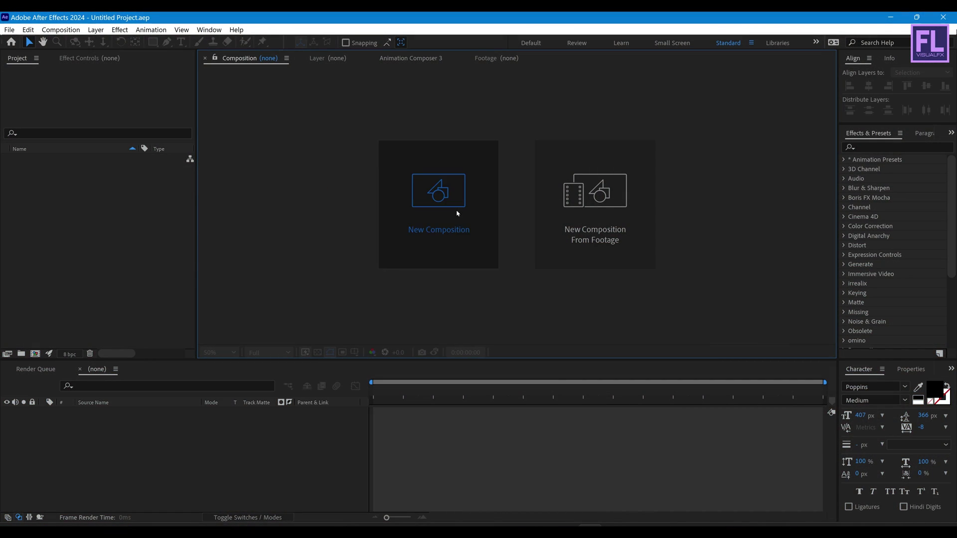
# Step: Create a 1920×1080, 30 fps, 10-second composition named 'Logo Animation'
pyautogui.click(438, 191)
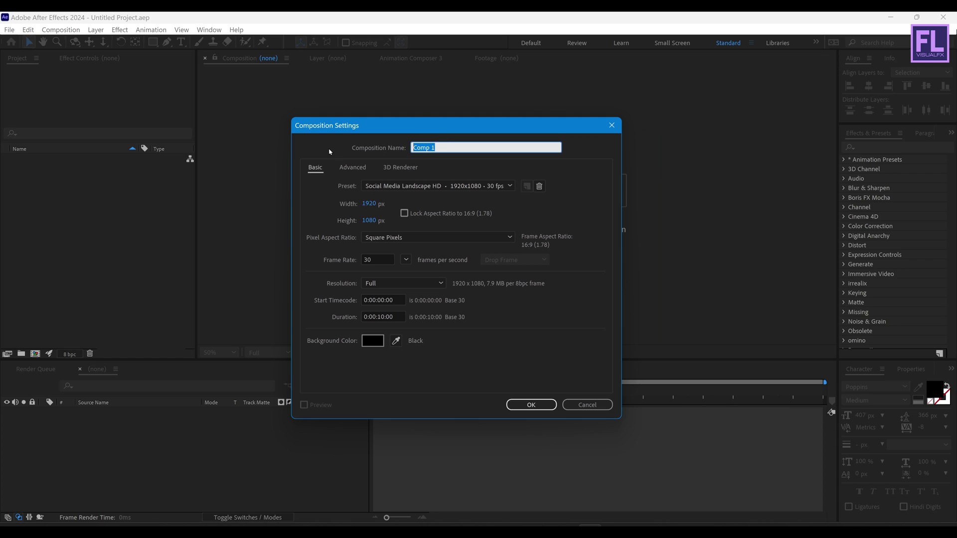
pyautogui.press('BackSpace')
pyautogui.write('Logo Animation')
pyautogui.click(531, 403)
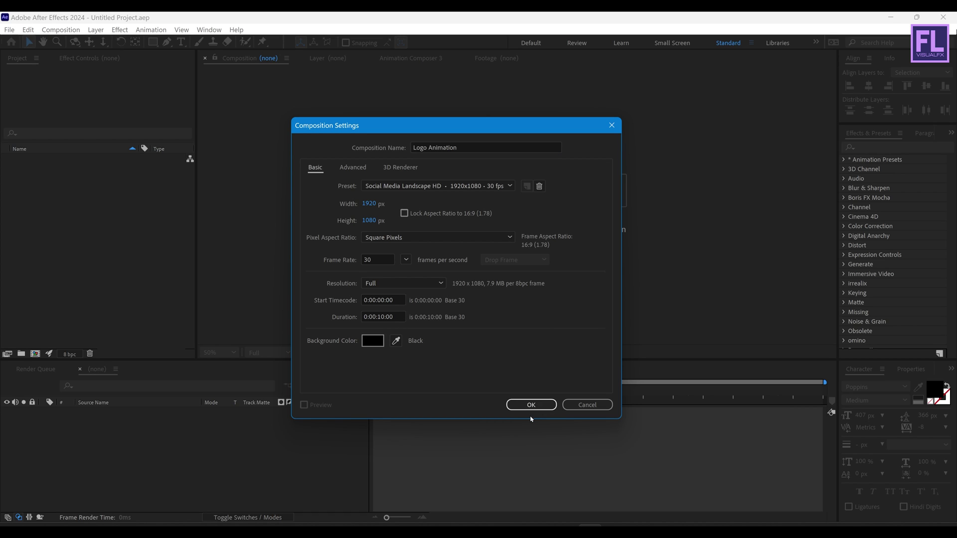
pyautogui.click(531, 404)
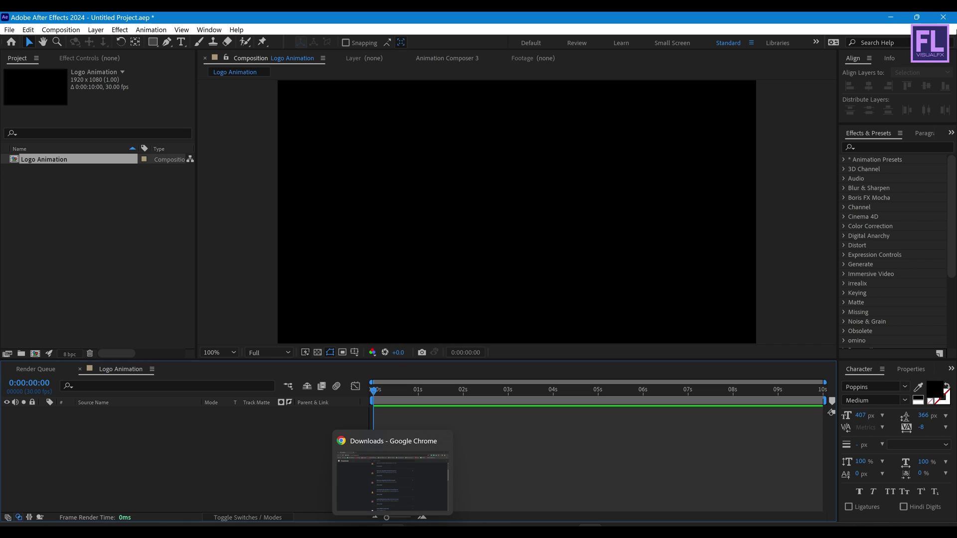
# Step: Import the logo, reflection map and particle files, and add Logo.png to Logo Animation
pyautogui.click(393, 473)
pyautogui.moveTo(529, 286); pyautogui.dragTo(78, 207)
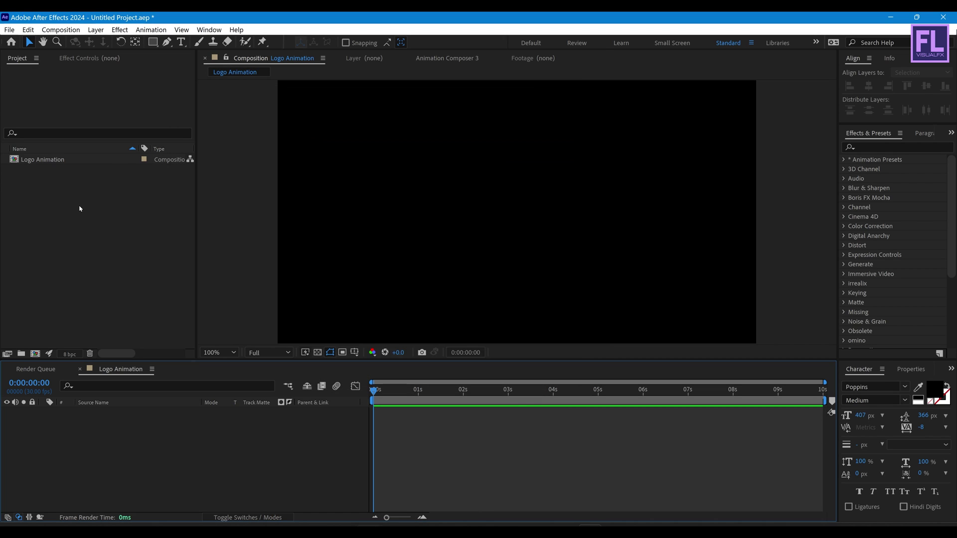
pyautogui.click(104, 238)
pyautogui.click(35, 182)
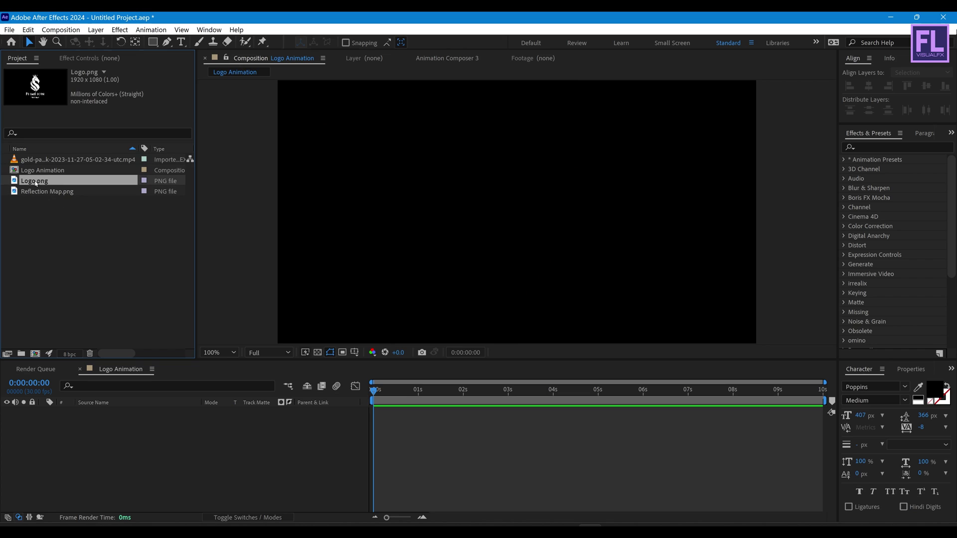
pyautogui.moveTo(41, 183); pyautogui.dragTo(112, 448)
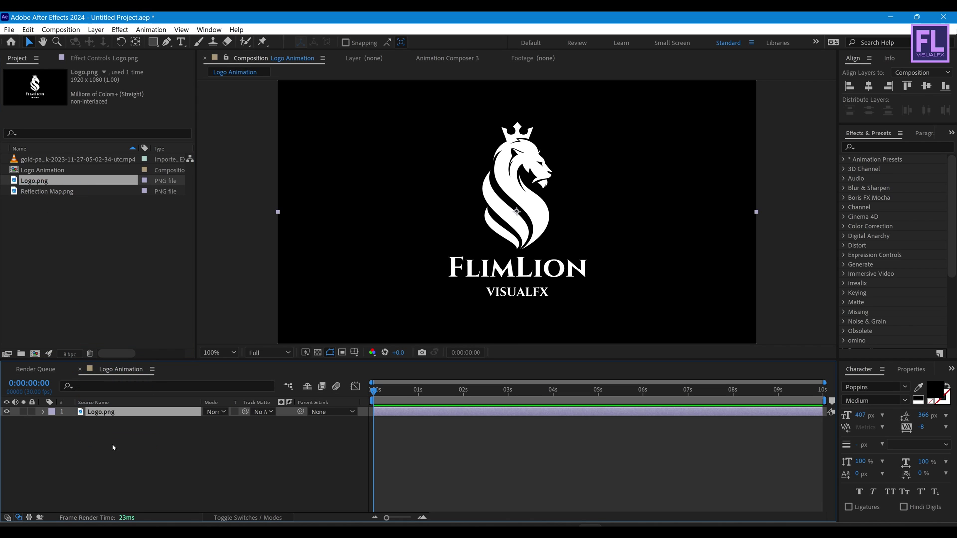
# Step: Pre-compose the Logo.png layer into a new comp named 'Logo', moving all attributes
pyautogui.rightClick(115, 413)
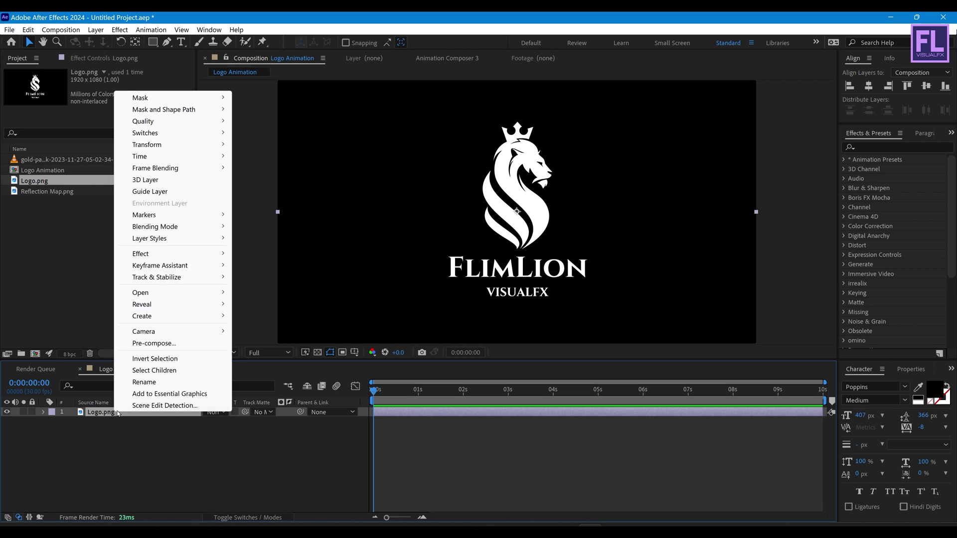
pyautogui.click(171, 343)
pyautogui.click(445, 247)
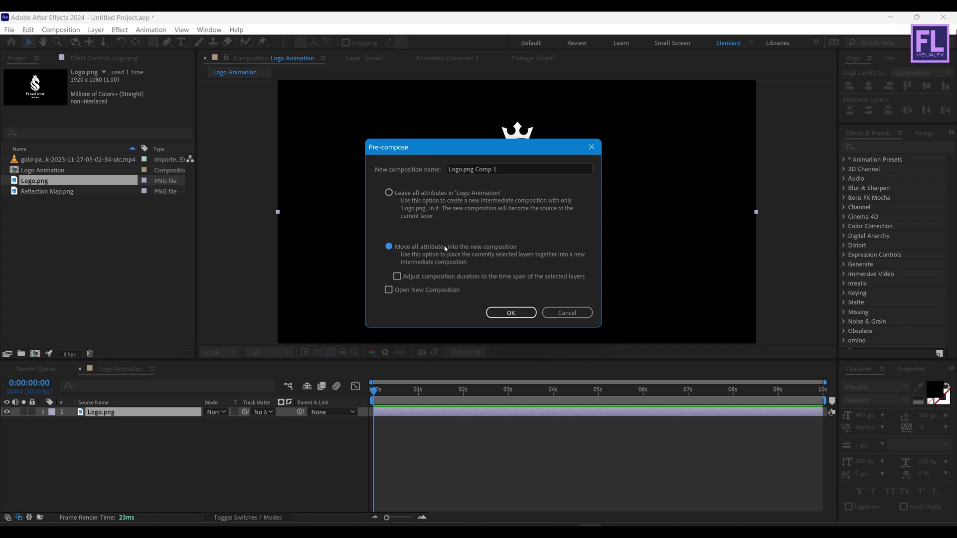
pyautogui.moveTo(514, 171); pyautogui.dragTo(326, 173)
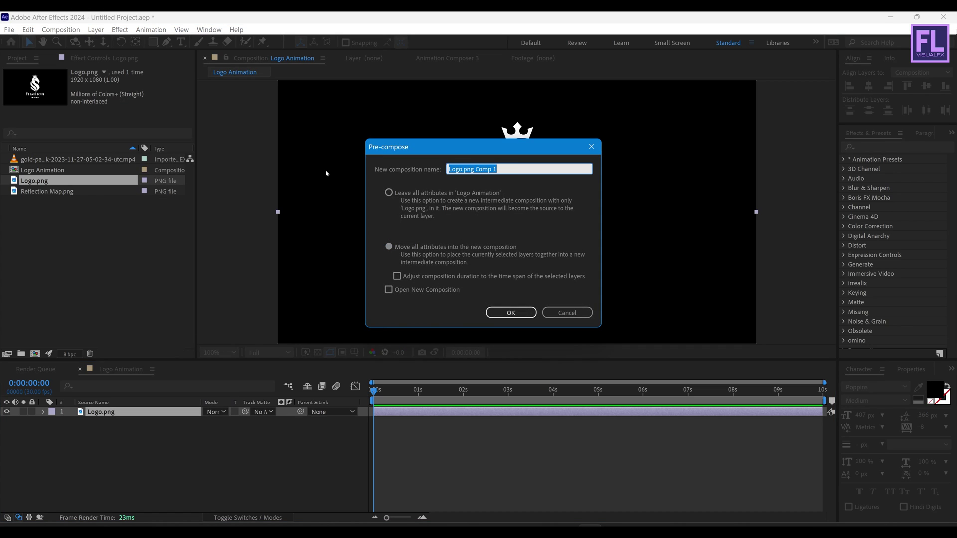
pyautogui.write('Logo')
pyautogui.click(511, 313)
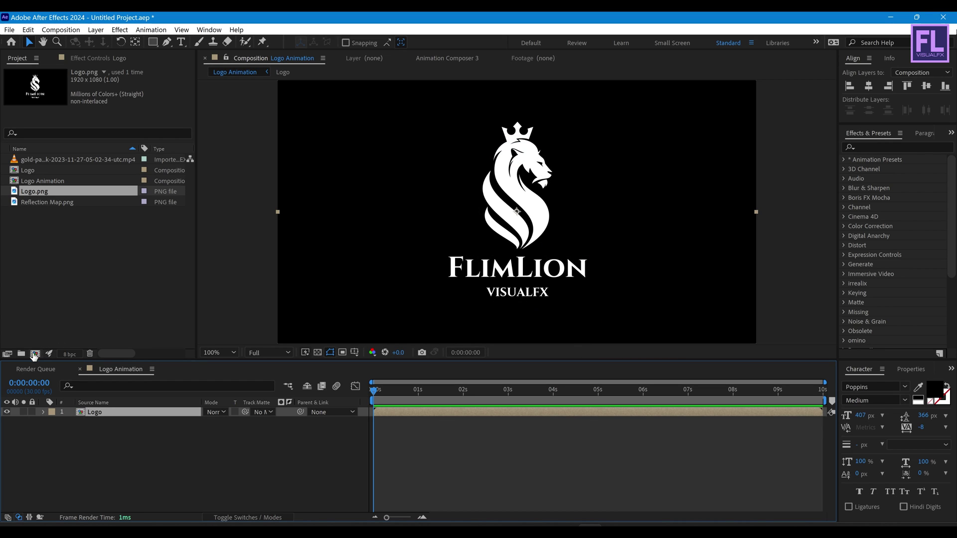
# Step: Create a composition named 'Map' and place Reflection Map.png in it
pyautogui.click(35, 354)
pyautogui.moveTo(499, 125); pyautogui.dragTo(558, 114)
pyautogui.click(508, 138)
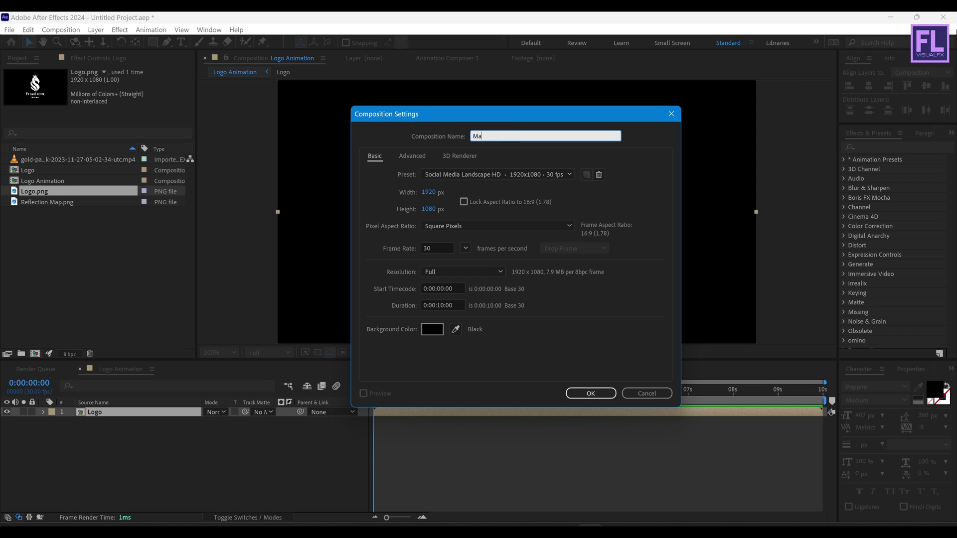
pyautogui.click(591, 393)
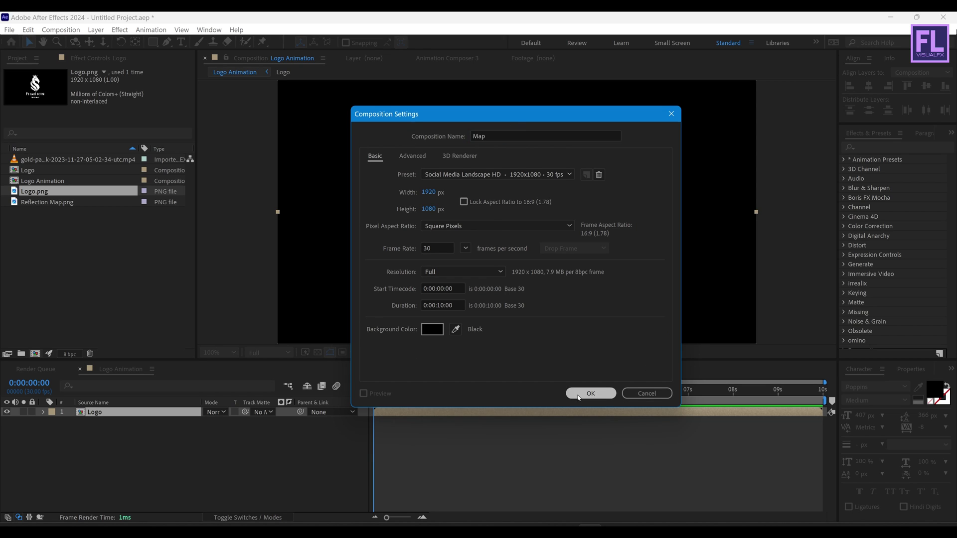
pyautogui.click(35, 213)
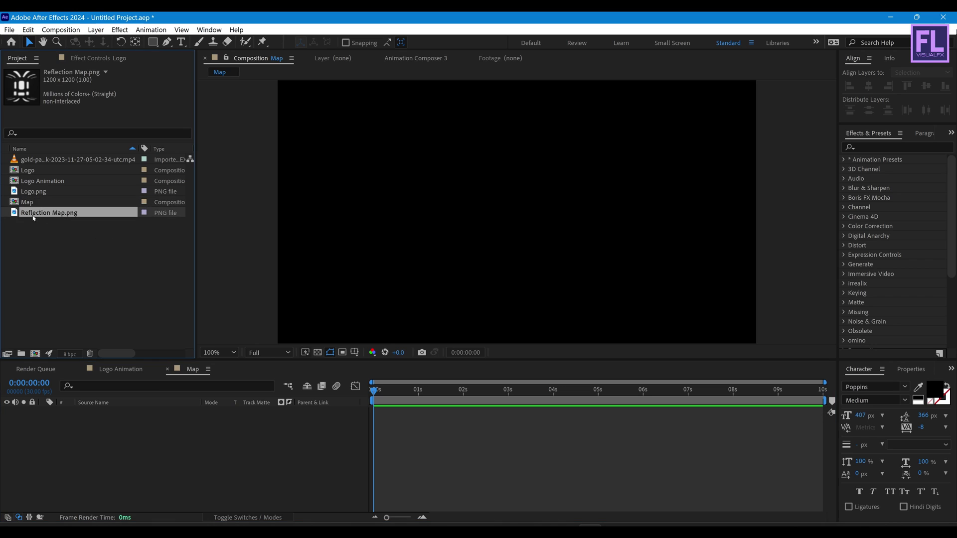
pyautogui.moveTo(50, 214); pyautogui.dragTo(118, 432)
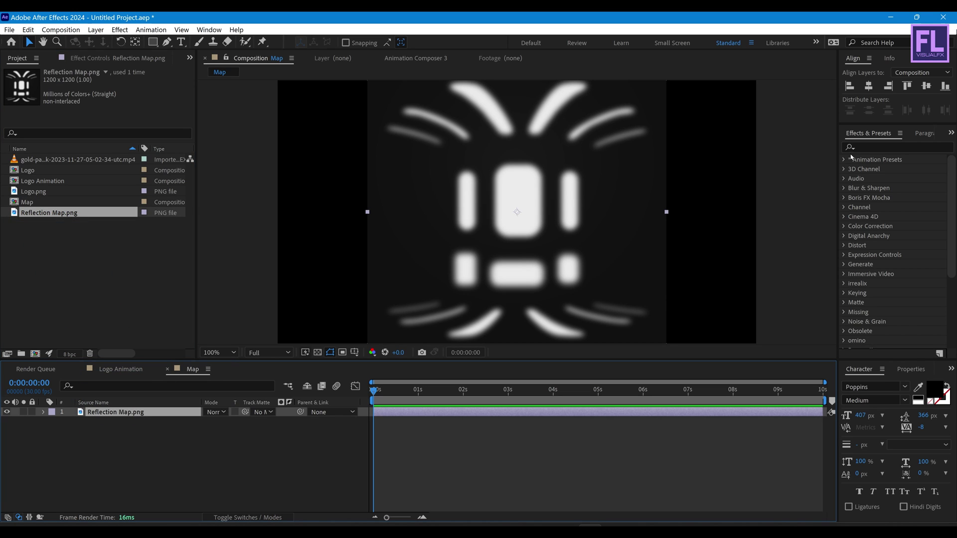
# Step: Apply Motion Tile to Reflection Map.png with Output Width and Output Height of 350
pyautogui.click(872, 146)
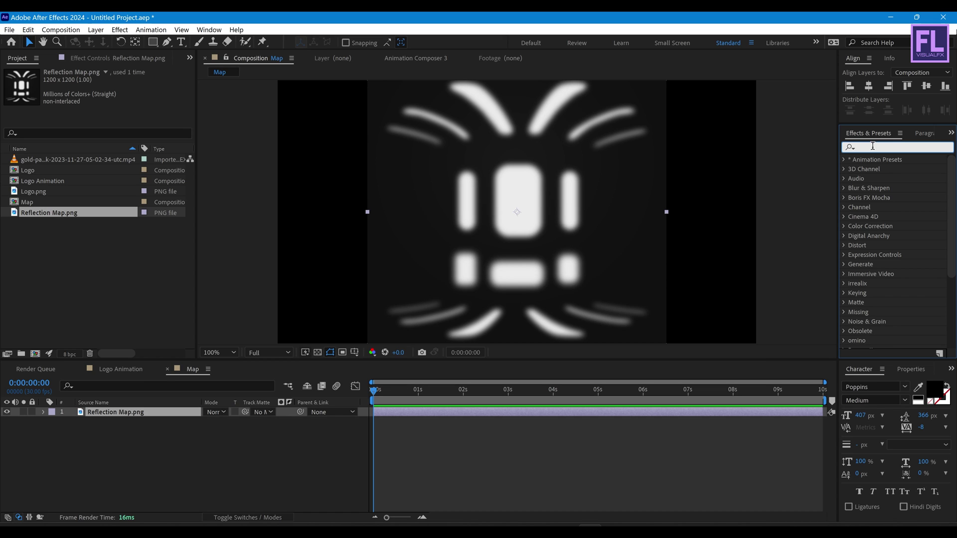
pyautogui.write('motion')
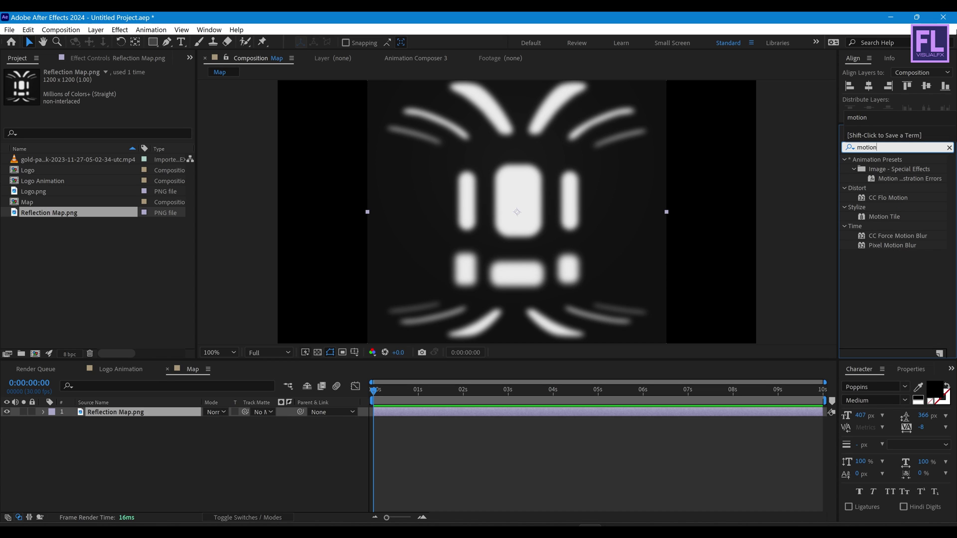
pyautogui.moveTo(882, 218); pyautogui.dragTo(455, 184)
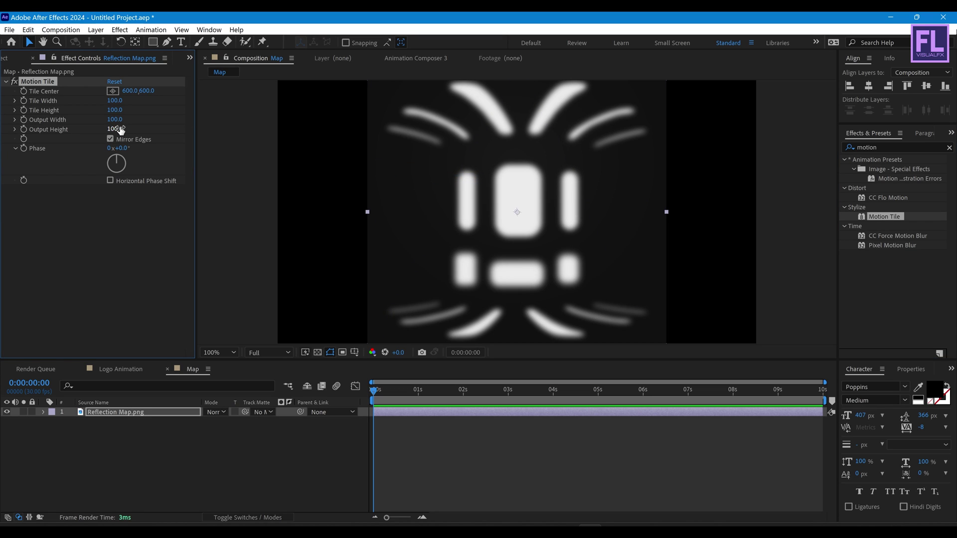
pyautogui.click(116, 129)
pyautogui.write('35')
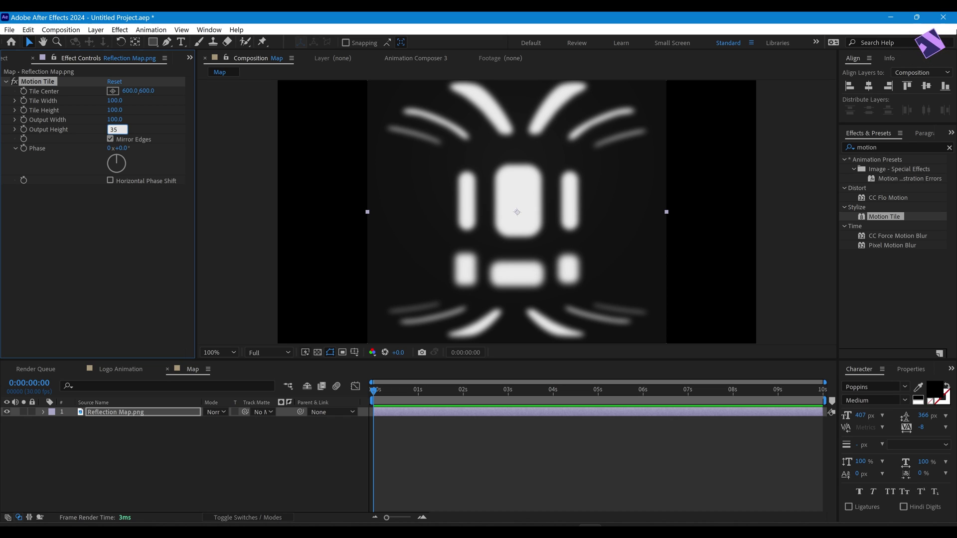
pyautogui.write('0')
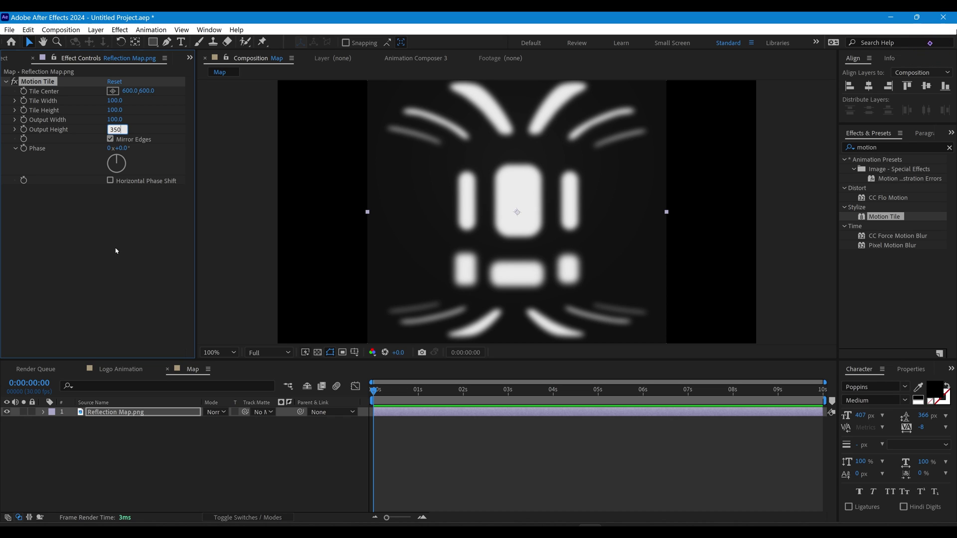
pyautogui.click(112, 119)
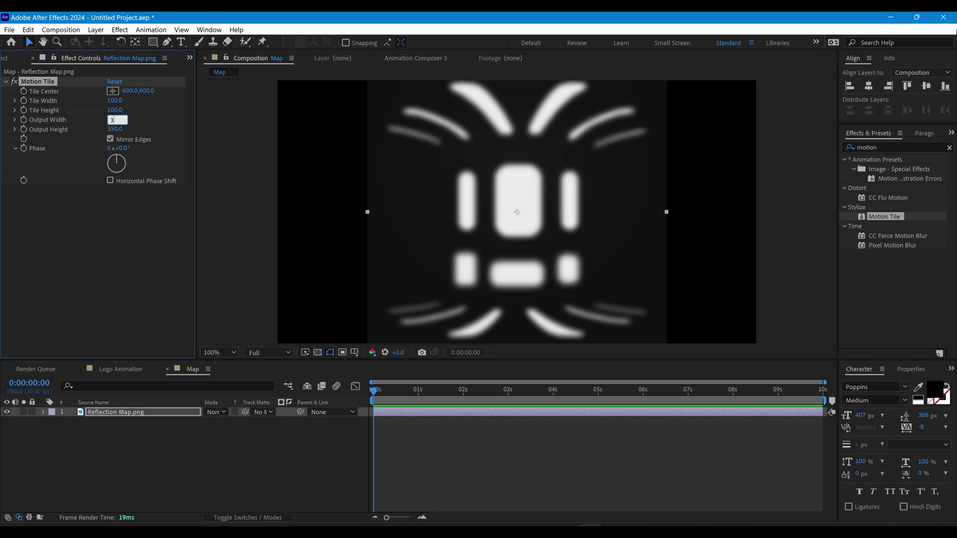
pyautogui.press('Return')
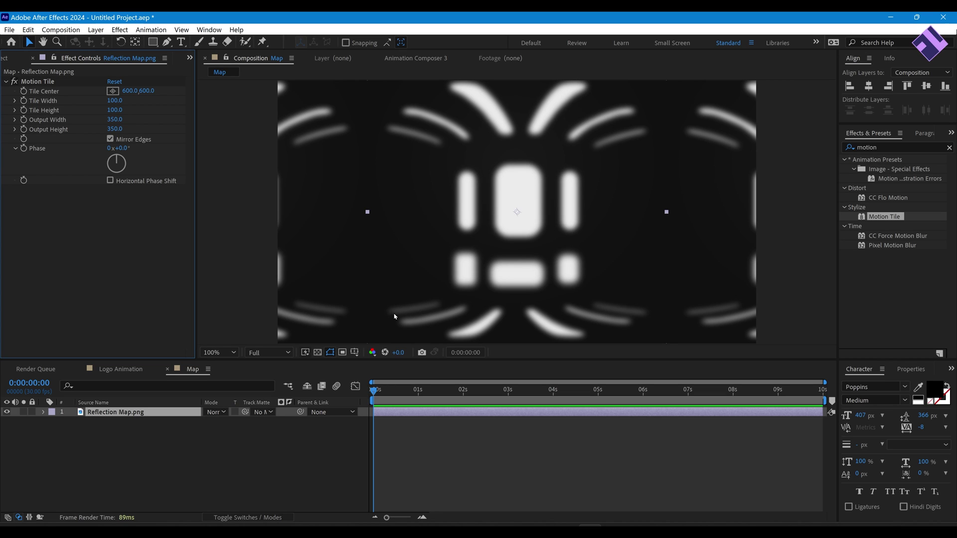
# Step: Rotate the tiled reflection map diagonally and scale it down to 64%
pyautogui.press(',')
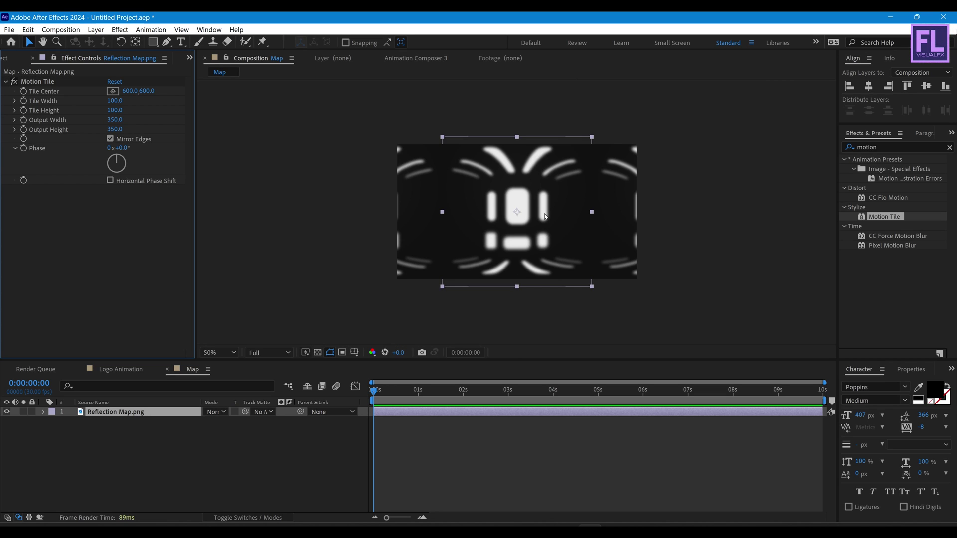
pyautogui.press('w')
pyautogui.moveTo(562, 192); pyautogui.dragTo(566, 226)
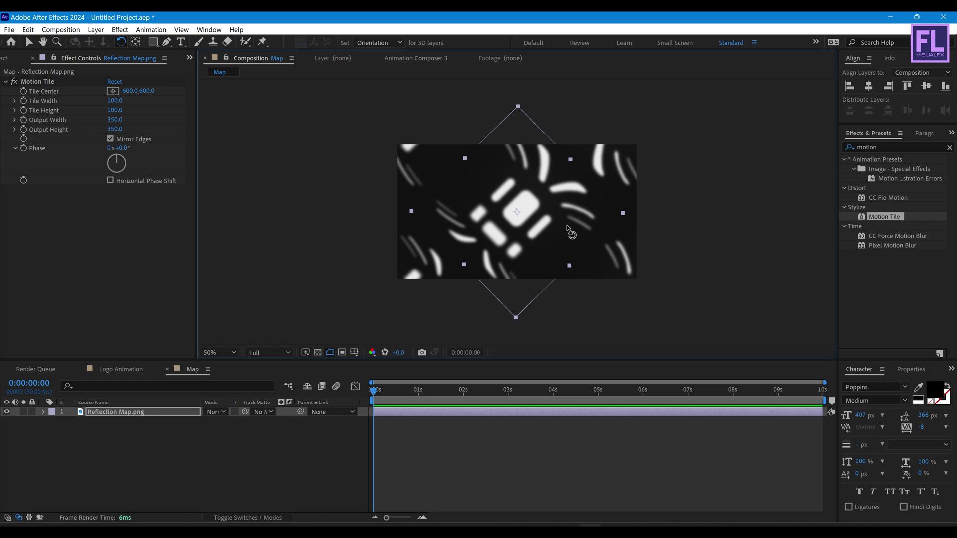
pyautogui.click(138, 412)
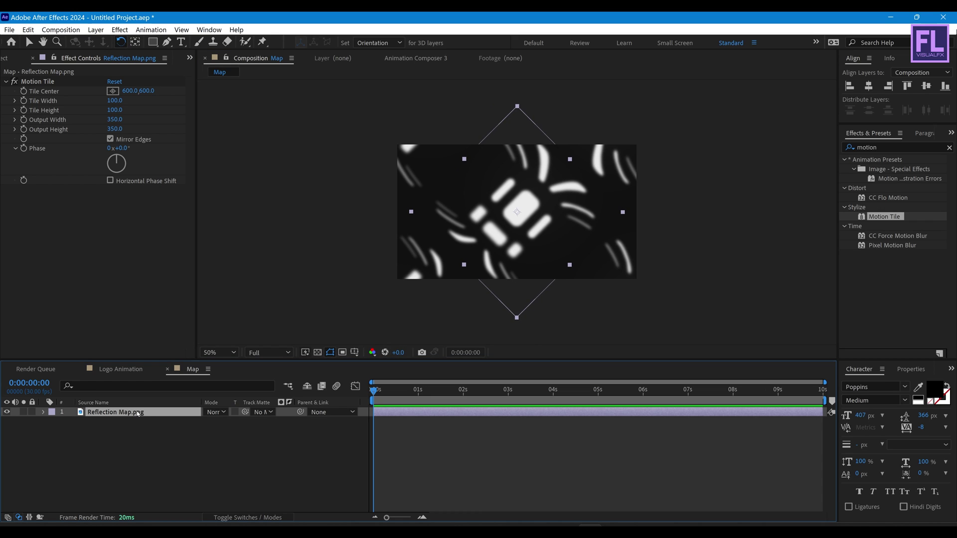
pyautogui.press('s')
pyautogui.moveTo(225, 423); pyautogui.dragTo(198, 420)
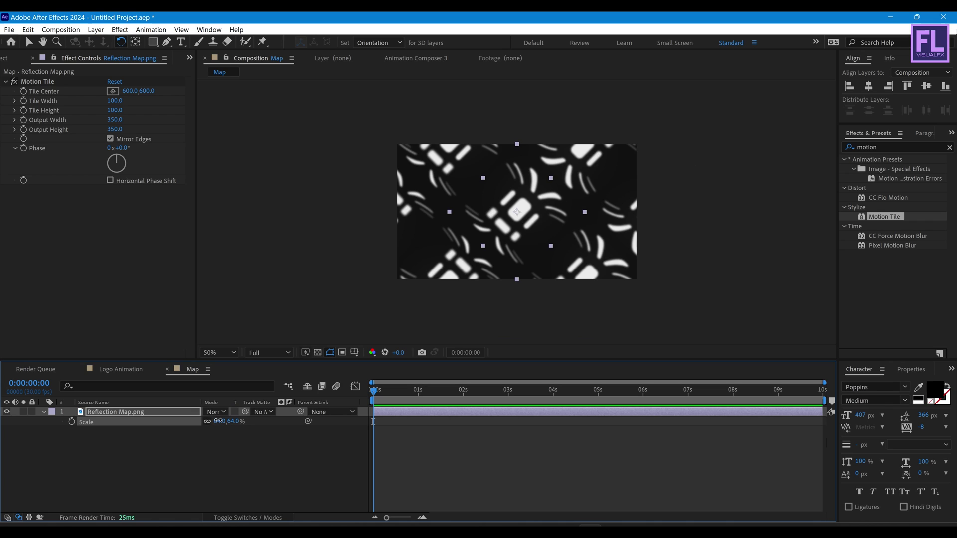
pyautogui.click(226, 452)
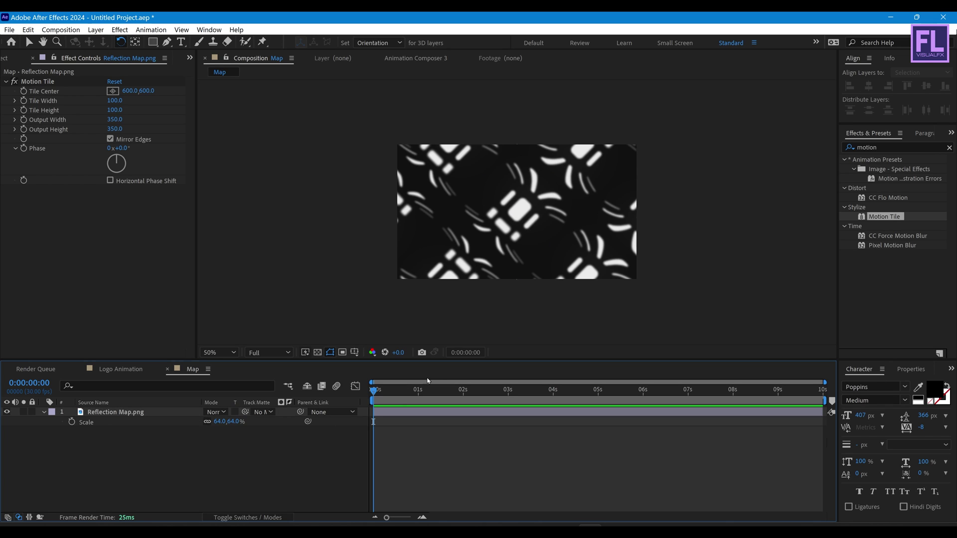
pyautogui.press('/')
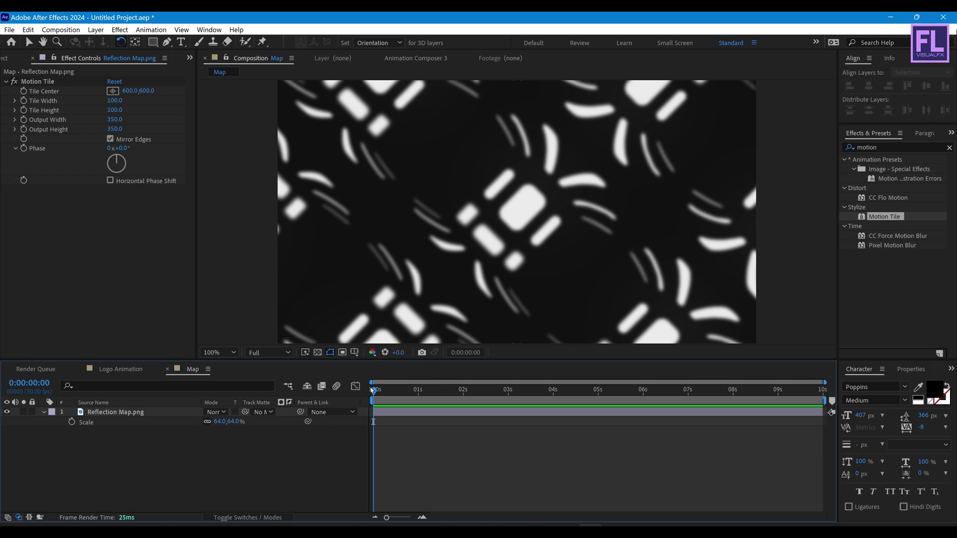
# Step: Keyframe Motion Tile's Tile Center from 600,600 to 3841,600 and preview the sliding pattern
pyautogui.click(44, 411)
pyautogui.click(25, 94)
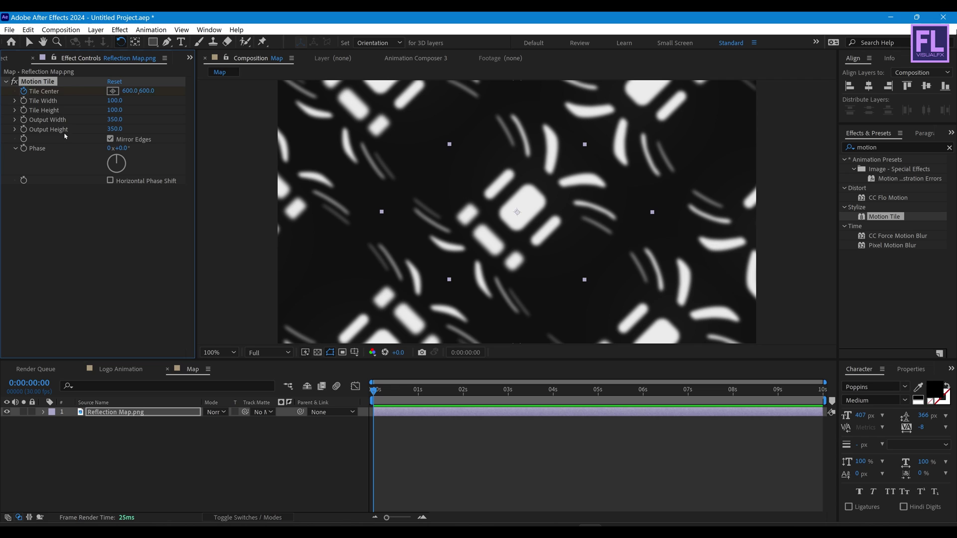
pyautogui.moveTo(380, 392); pyautogui.dragTo(837, 397)
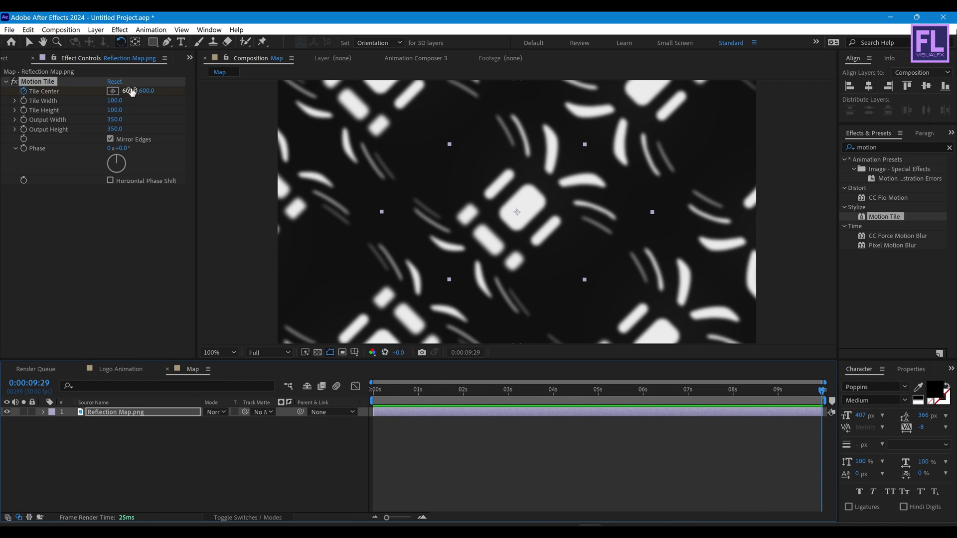
pyautogui.moveTo(125, 93); pyautogui.dragTo(379, 100)
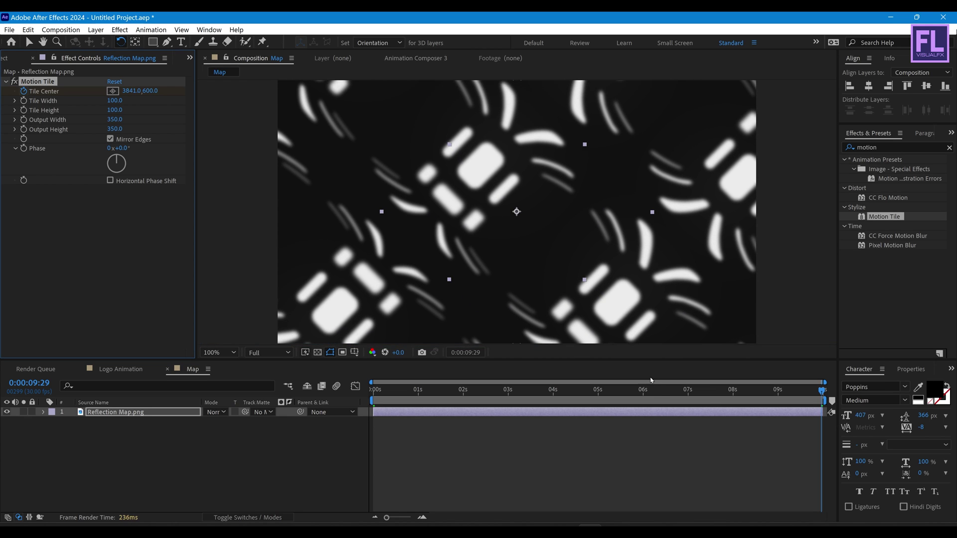
pyautogui.moveTo(650, 391); pyautogui.dragTo(553, 393)
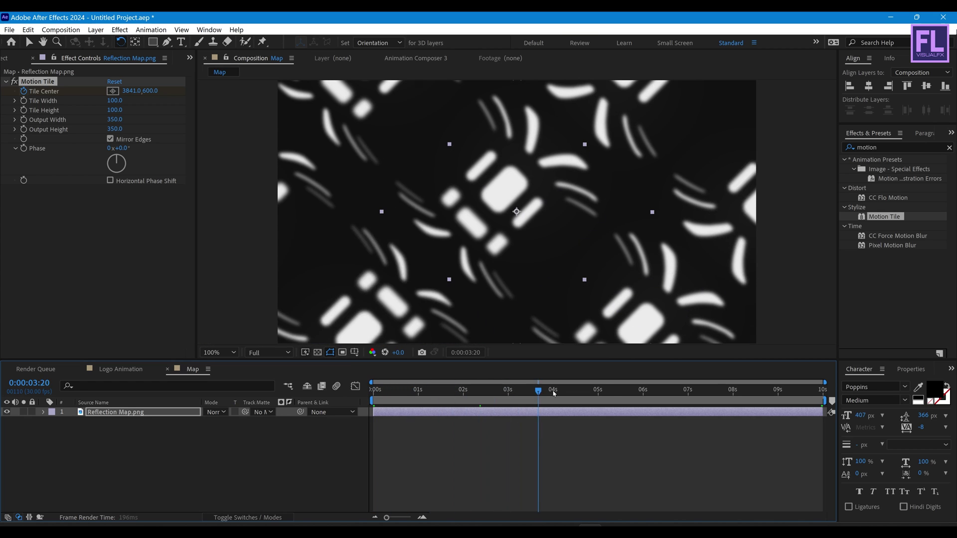
pyautogui.press('space')
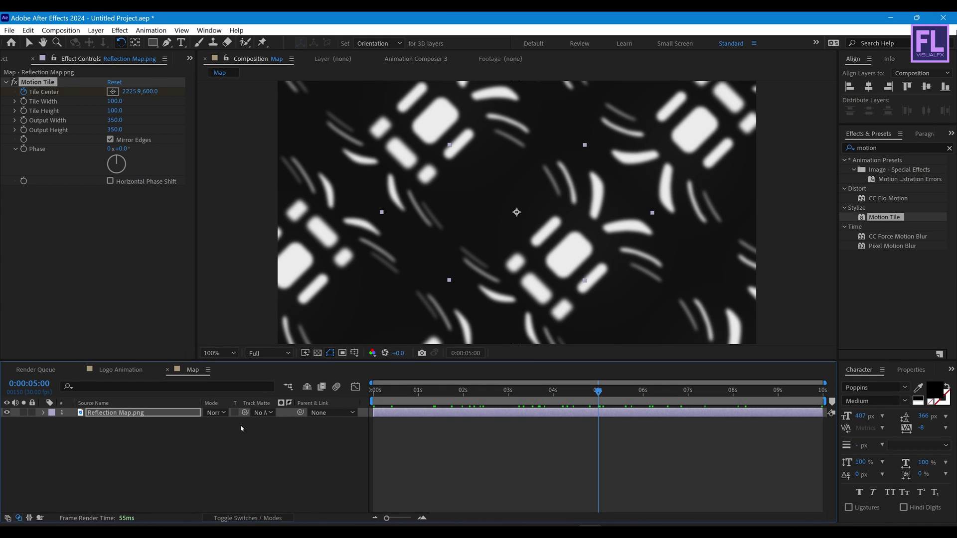
# Step: Add a new white solid layer, White Solid 1, to the Map comp
pyautogui.rightClick(114, 444)
pyautogui.moveTo(182, 316)
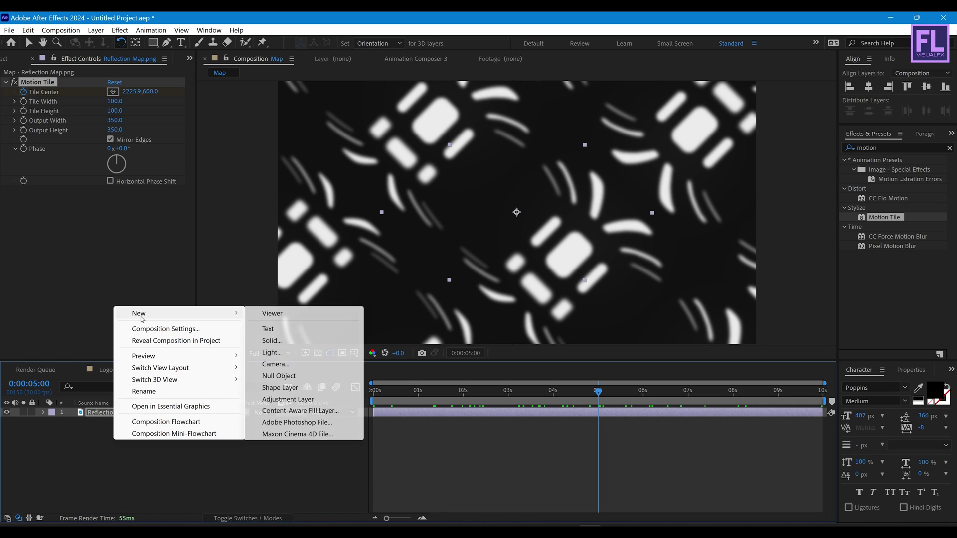
pyautogui.click(270, 340)
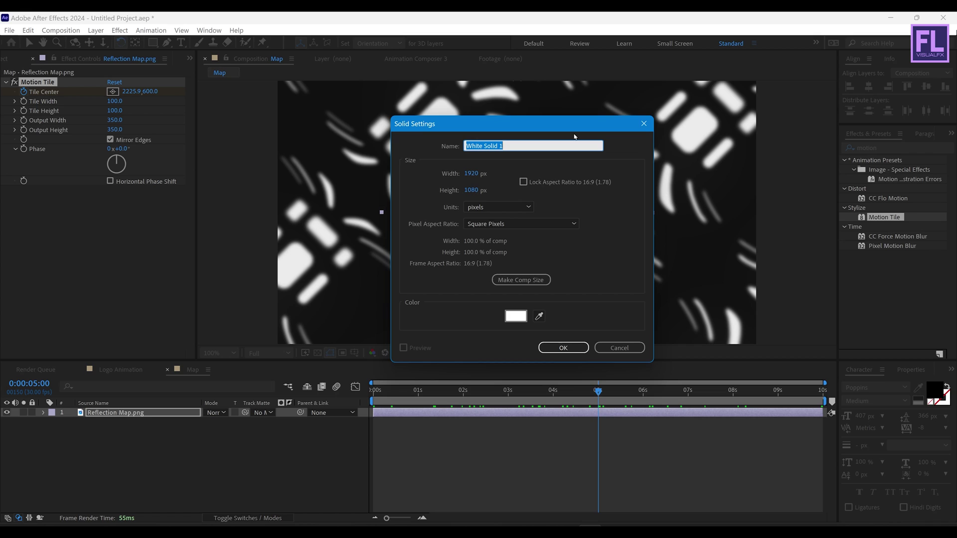
pyautogui.click(550, 337)
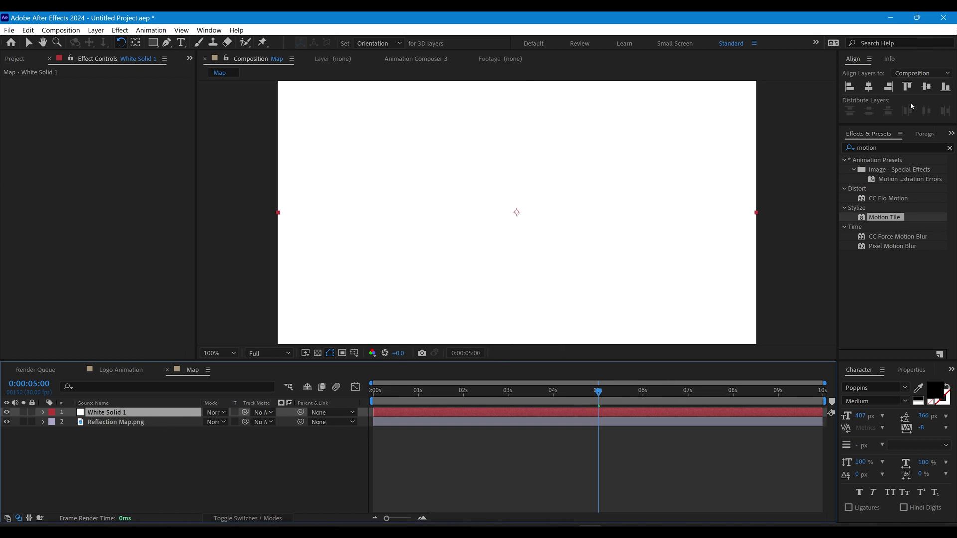
# Step: Apply Linear Wipe to White Solid 1 with a Wipe Angle of -50°
pyautogui.click(877, 148)
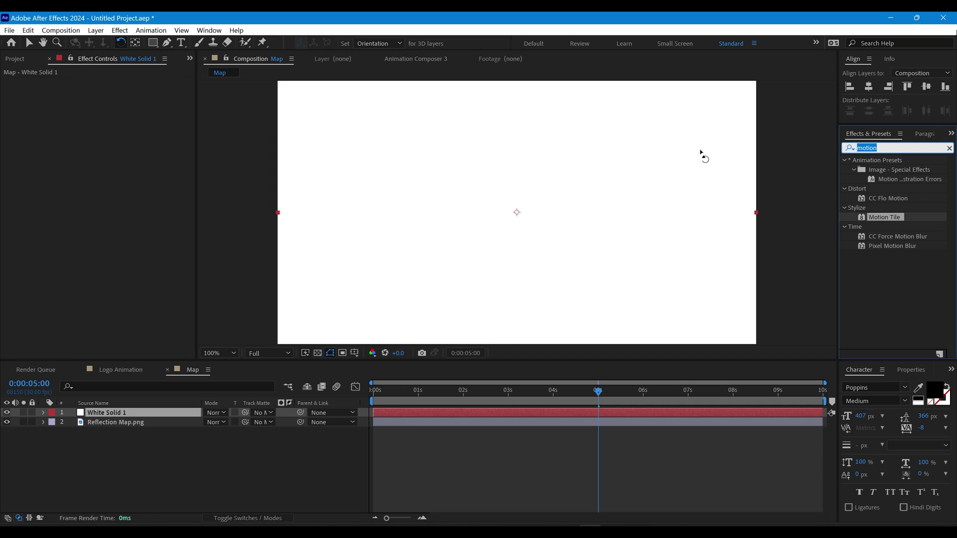
pyautogui.write('line')
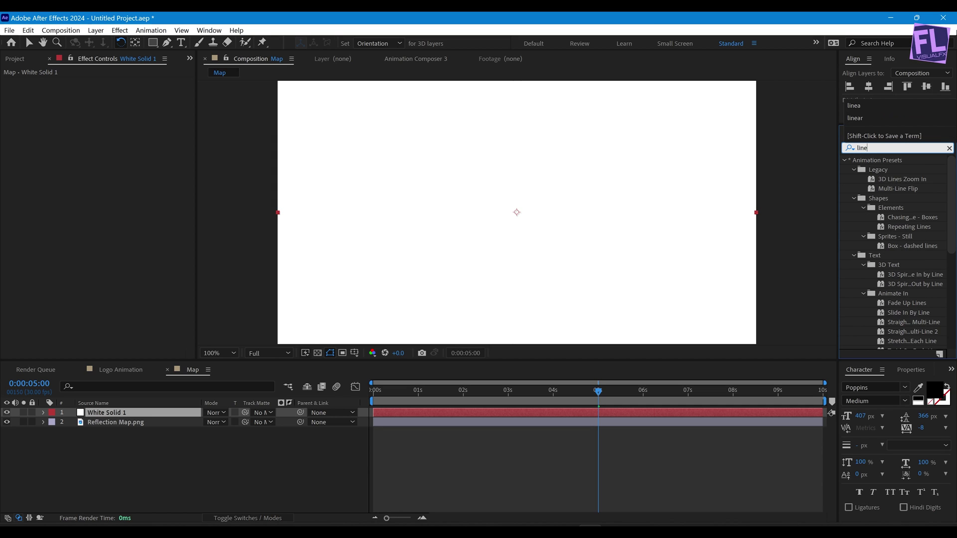
pyautogui.write('a')
pyautogui.moveTo(935, 177); pyautogui.dragTo(525, 188)
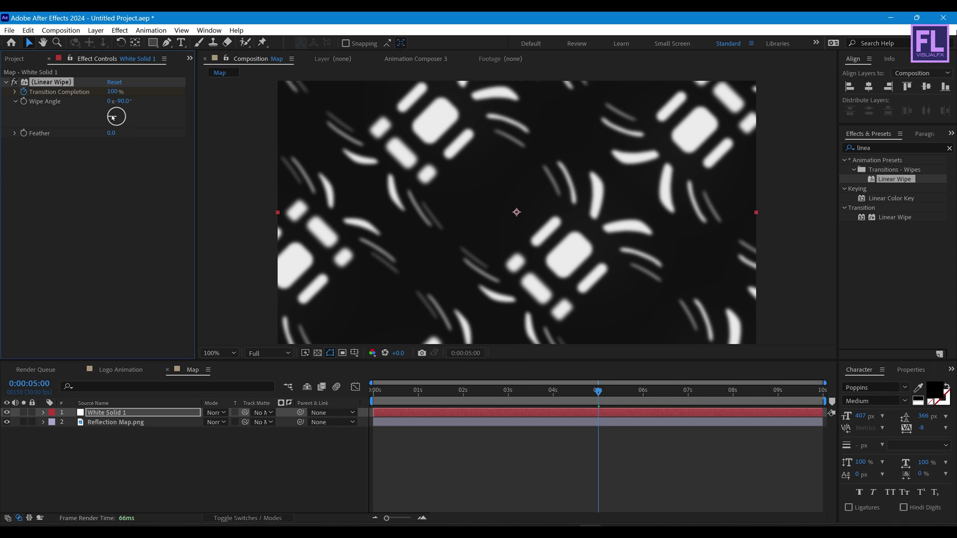
pyautogui.click(123, 101)
pyautogui.write('-50')
pyautogui.press('Return')
# Step: Keyframe Transition Completion from 100% at 1 second to 0% at 5 seconds
pyautogui.moveTo(547, 392); pyautogui.dragTo(418, 392)
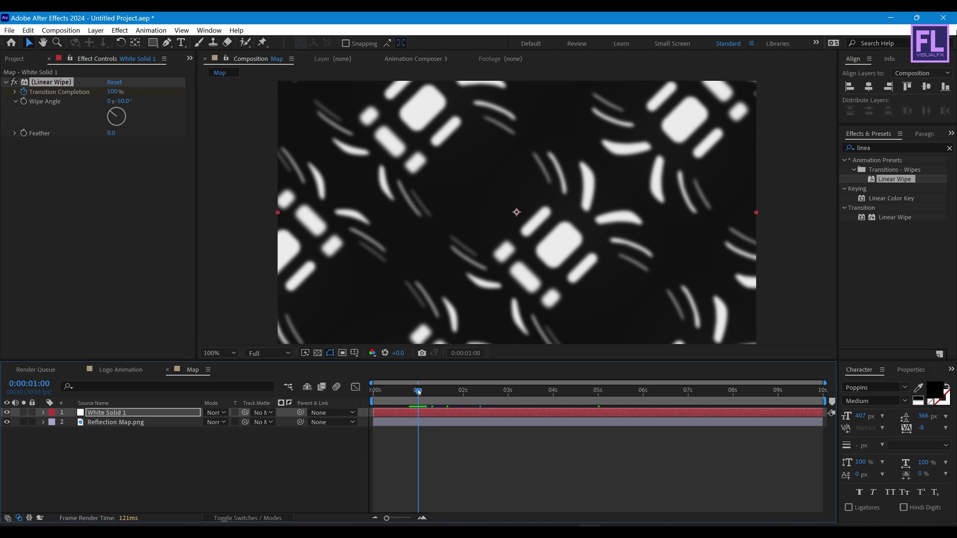
pyautogui.click(26, 92)
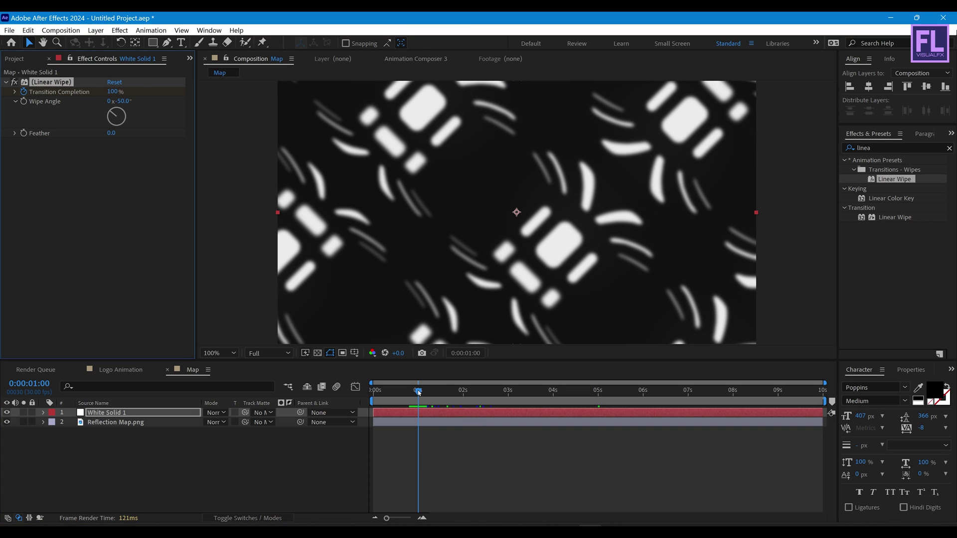
pyautogui.moveTo(419, 392); pyautogui.dragTo(599, 398)
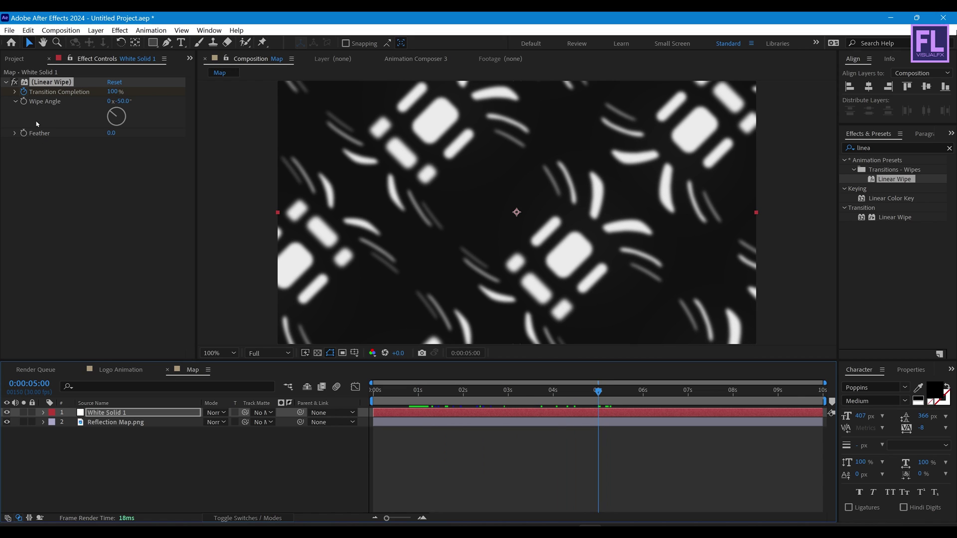
pyautogui.moveTo(113, 92); pyautogui.dragTo(62, 96)
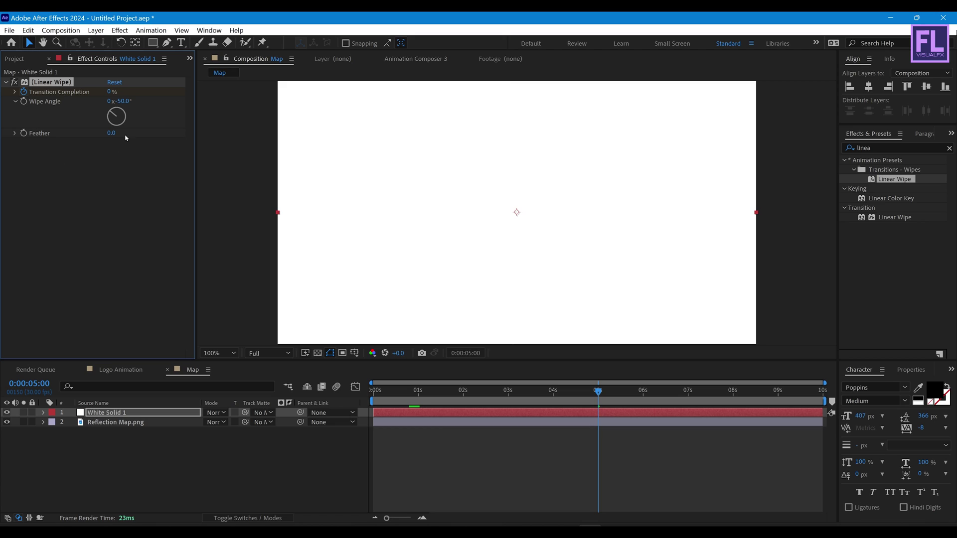
# Step: Set the wipe Feather to 243 and switch White Solid 1 to Stencil Luma mode
pyautogui.click(111, 132)
pyautogui.write('243')
pyautogui.click(168, 238)
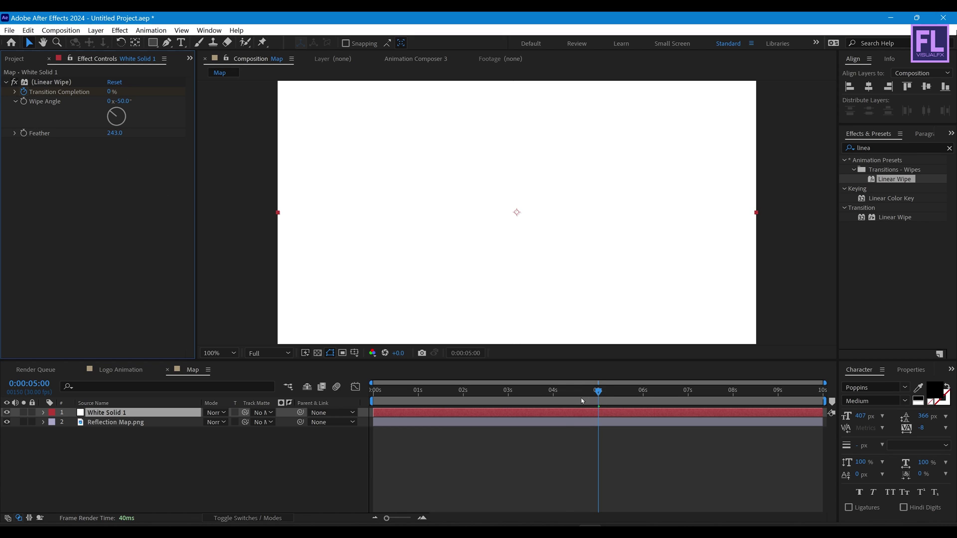
pyautogui.moveTo(582, 401); pyautogui.dragTo(502, 392)
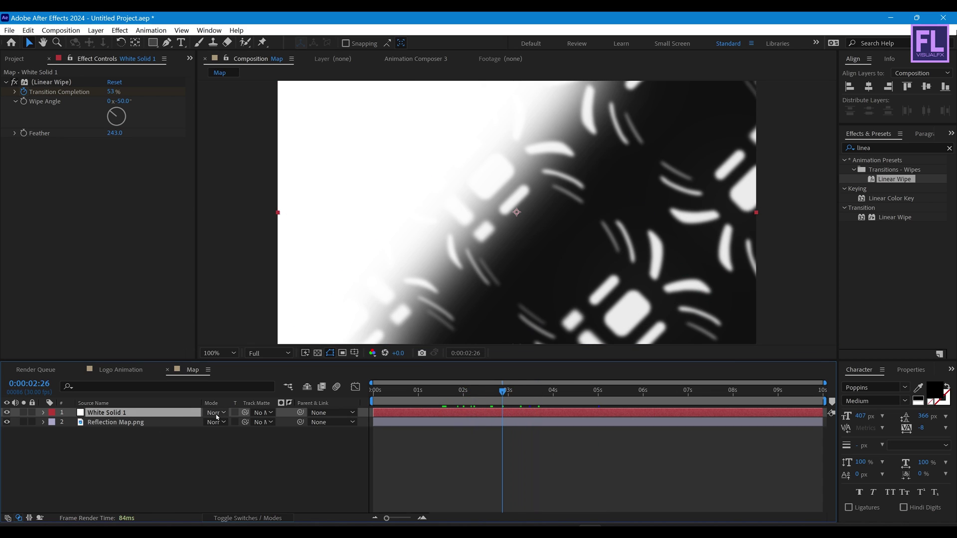
pyautogui.click(216, 415)
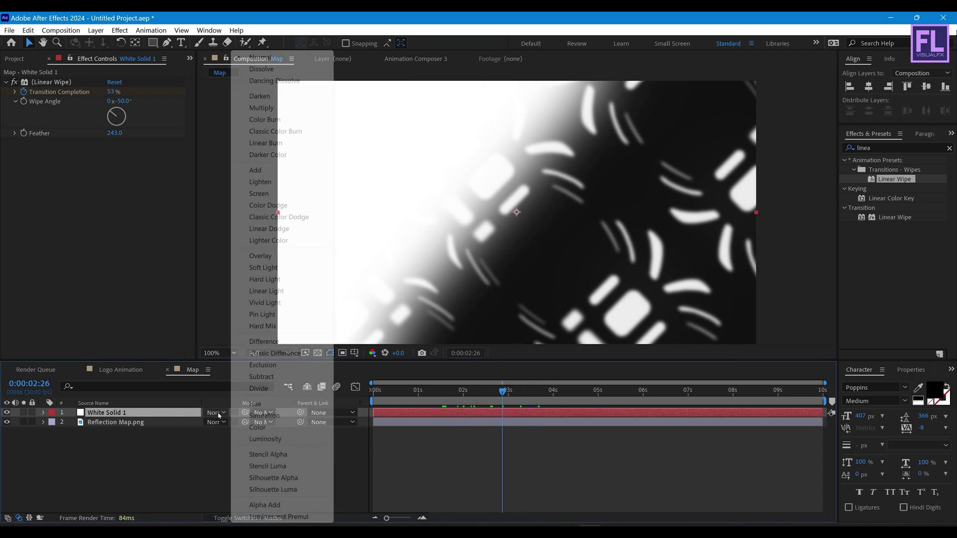
pyautogui.click(278, 456)
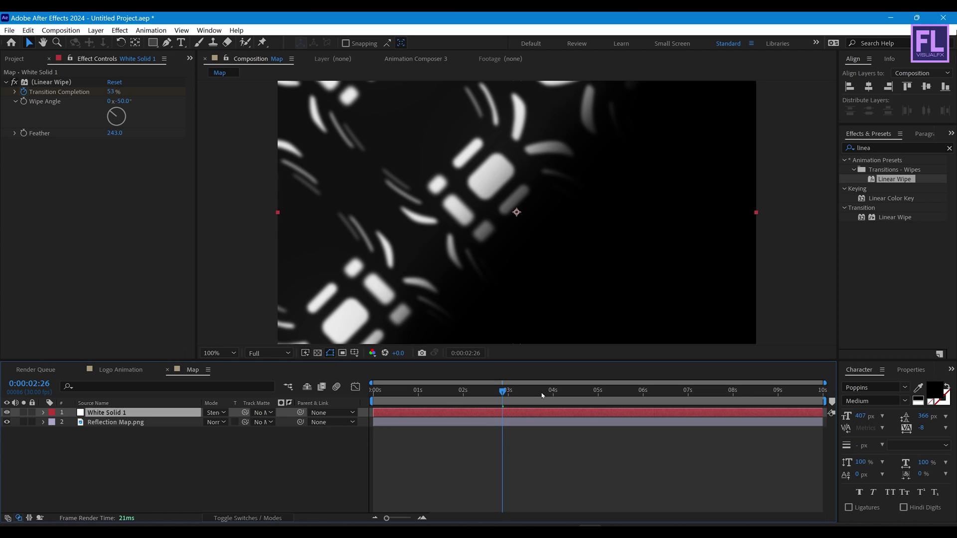
pyautogui.moveTo(502, 392); pyautogui.dragTo(556, 410)
# Step: Add a second white solid layer, White Solid 2
pyautogui.click(141, 474)
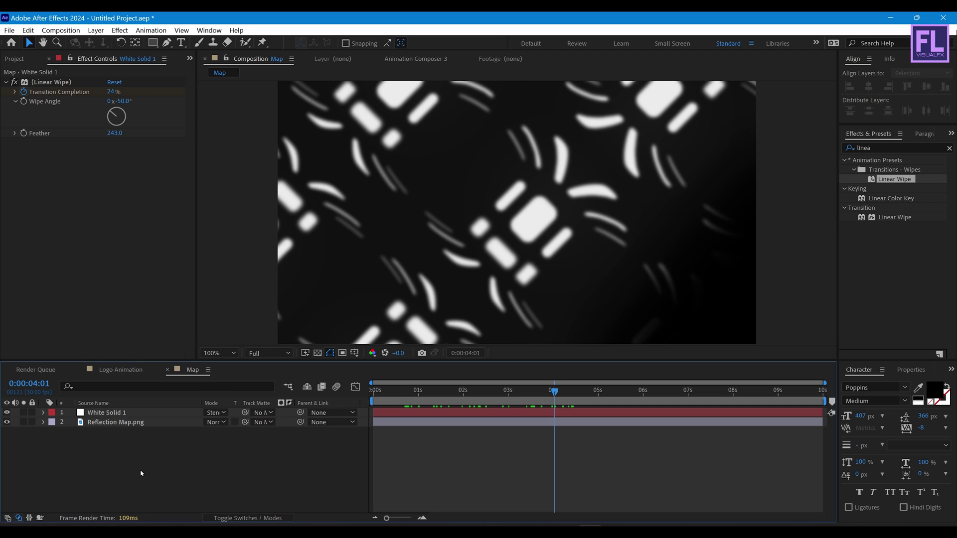
pyautogui.rightClick(100, 469)
pyautogui.moveTo(149, 337)
pyautogui.click(324, 366)
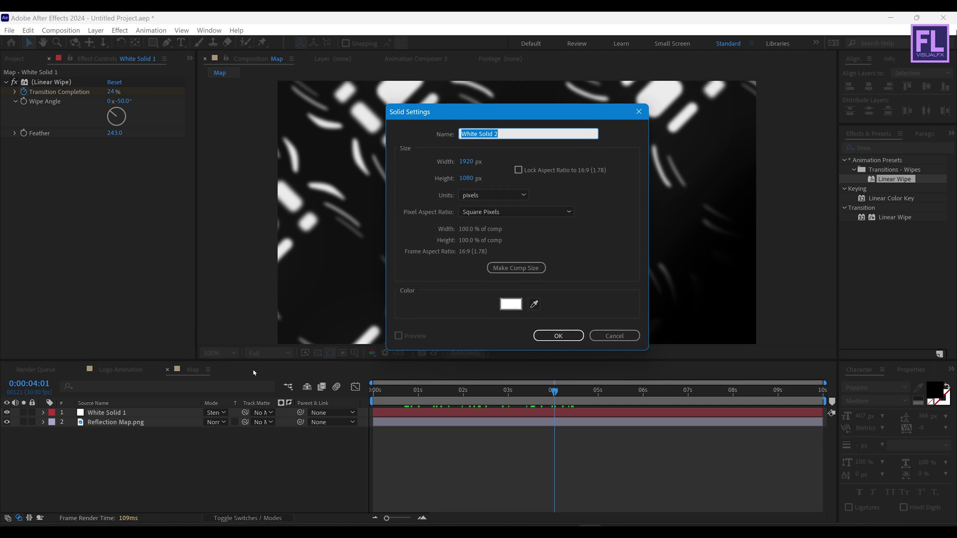
pyautogui.click(558, 376)
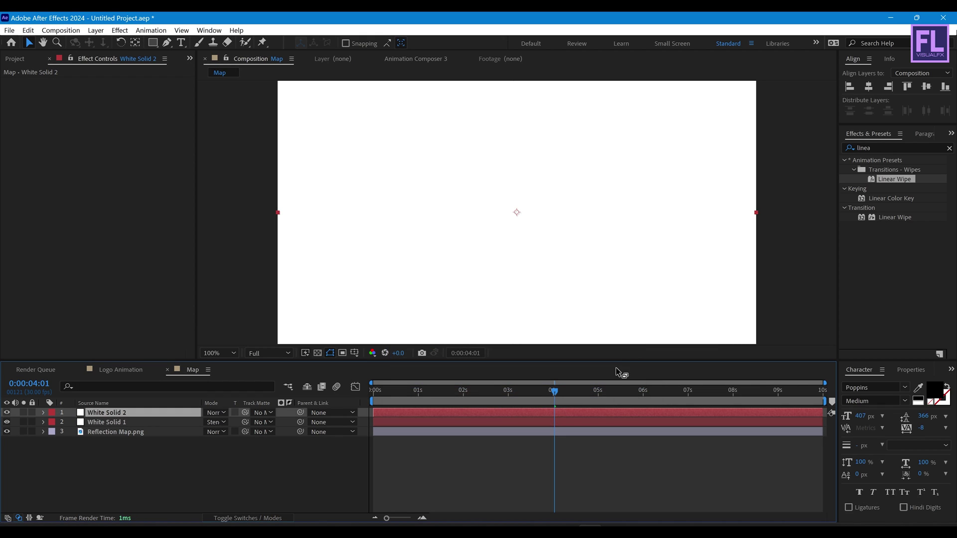
# Step: Apply a 150° Linear Wipe, keyframing Transition Completion 0% at 3s to 100% at 6s
pyautogui.moveTo(902, 182); pyautogui.dragTo(461, 227)
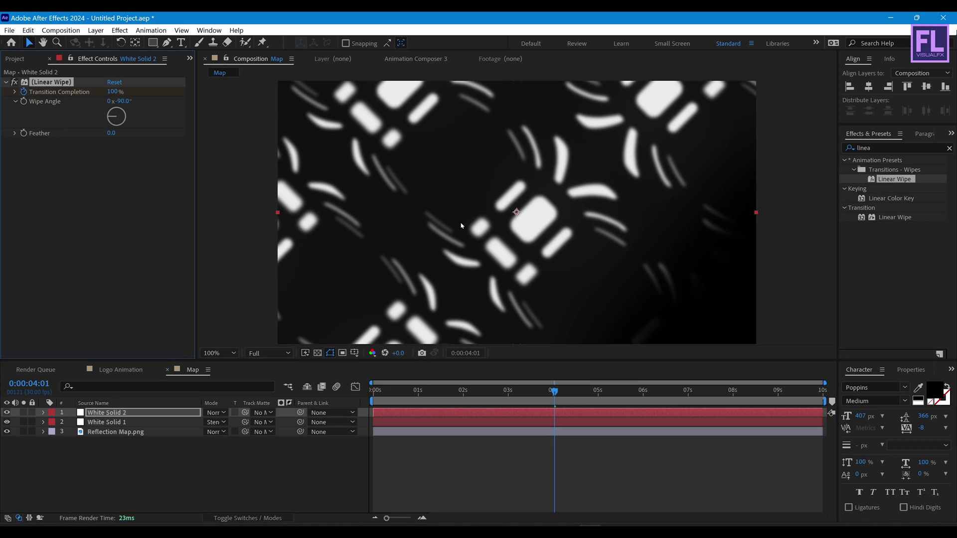
pyautogui.moveTo(113, 111); pyautogui.dragTo(122, 127)
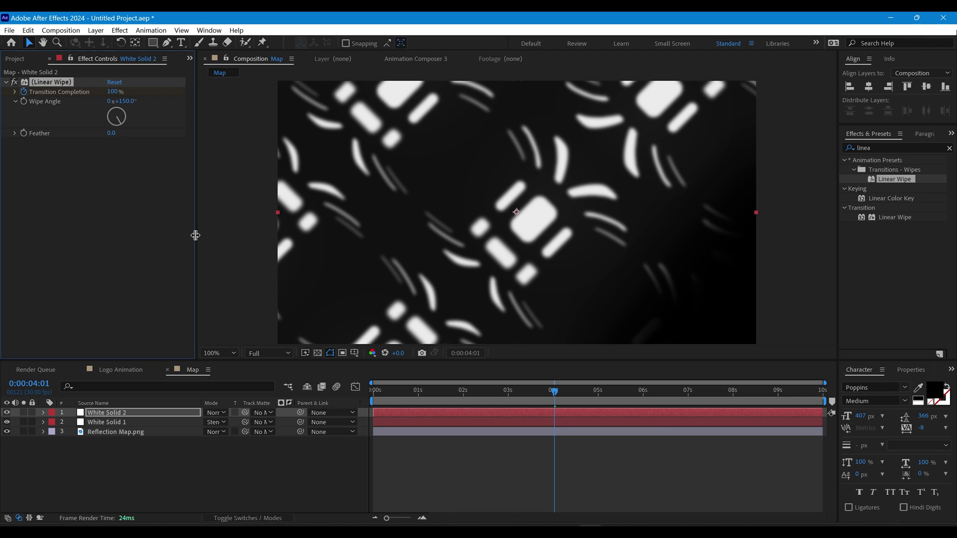
pyautogui.moveTo(551, 393); pyautogui.dragTo(506, 392)
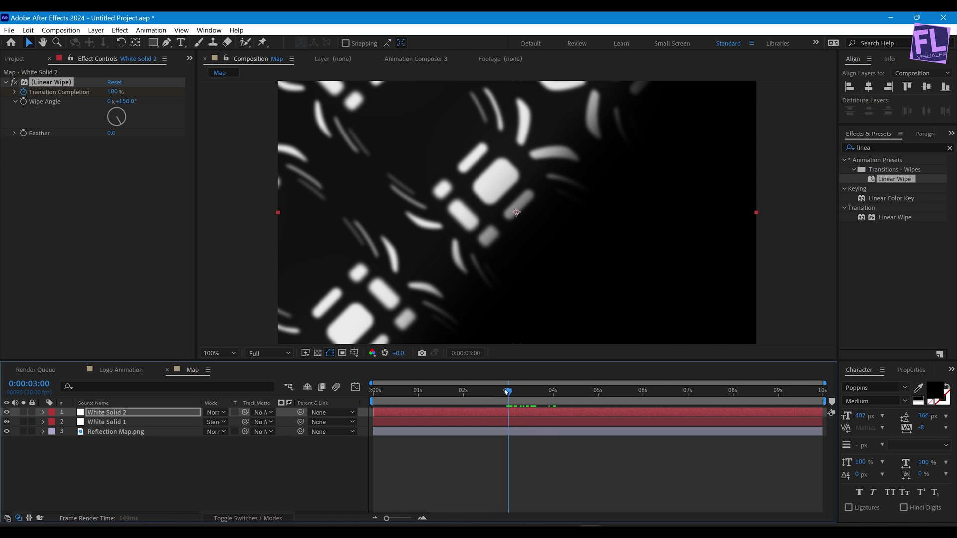
pyautogui.click(24, 93)
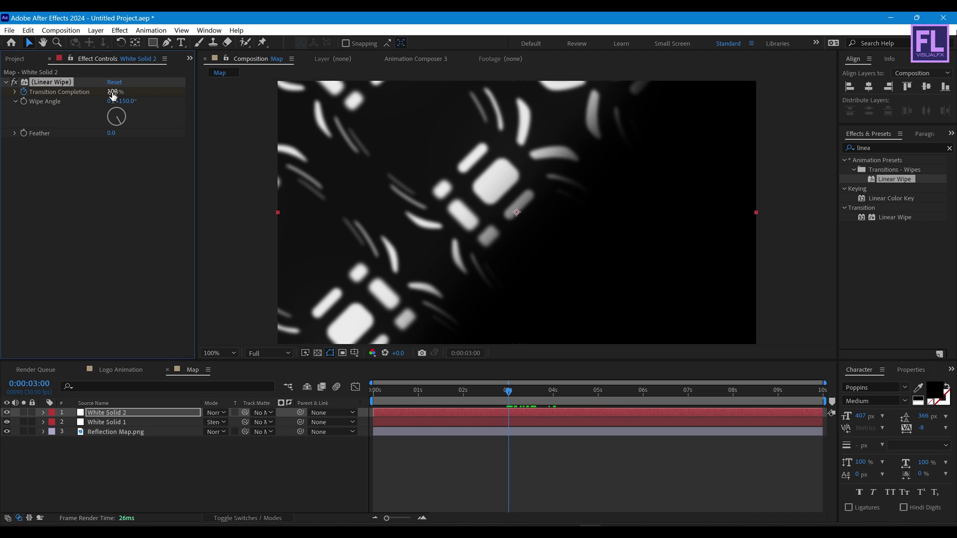
pyautogui.moveTo(112, 95); pyautogui.dragTo(35, 99)
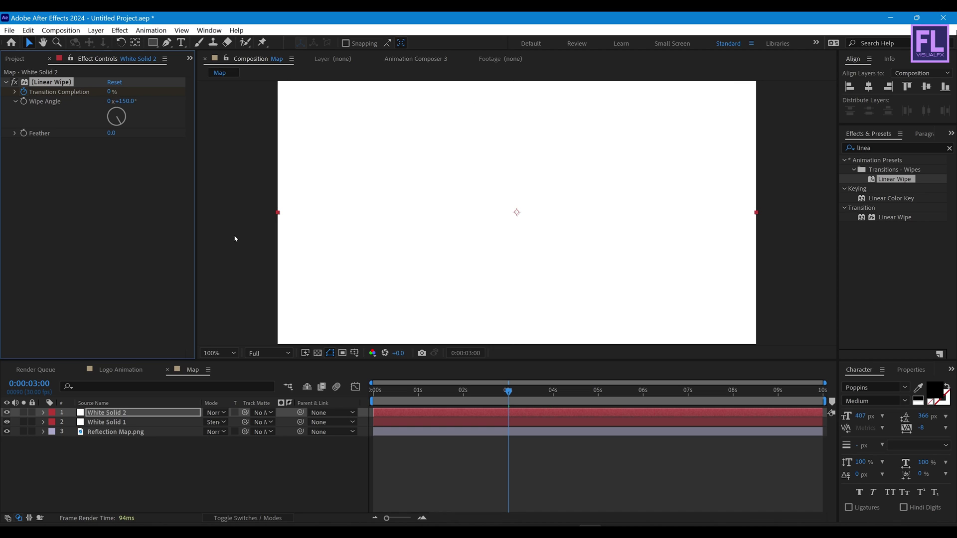
pyautogui.moveTo(508, 390); pyautogui.dragTo(656, 395)
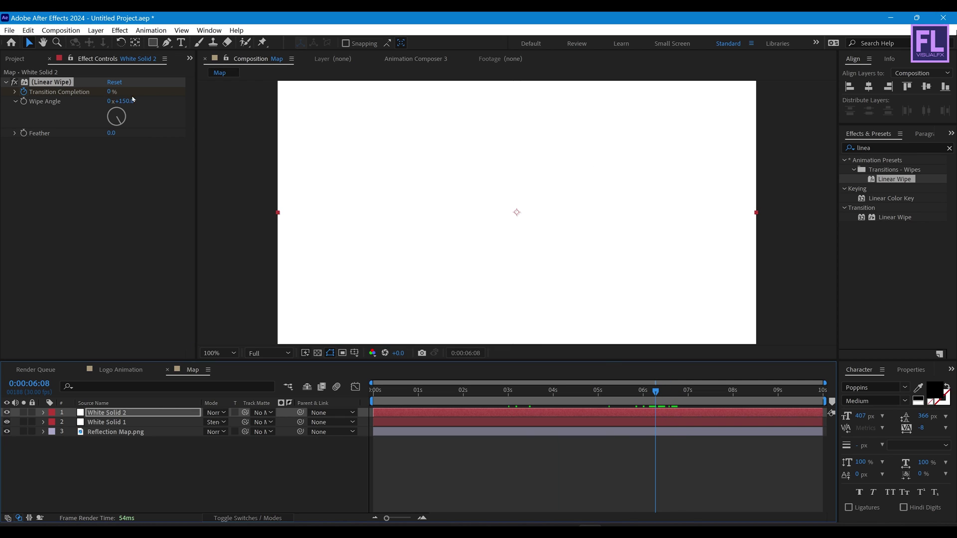
pyautogui.moveTo(112, 96); pyautogui.dragTo(213, 97)
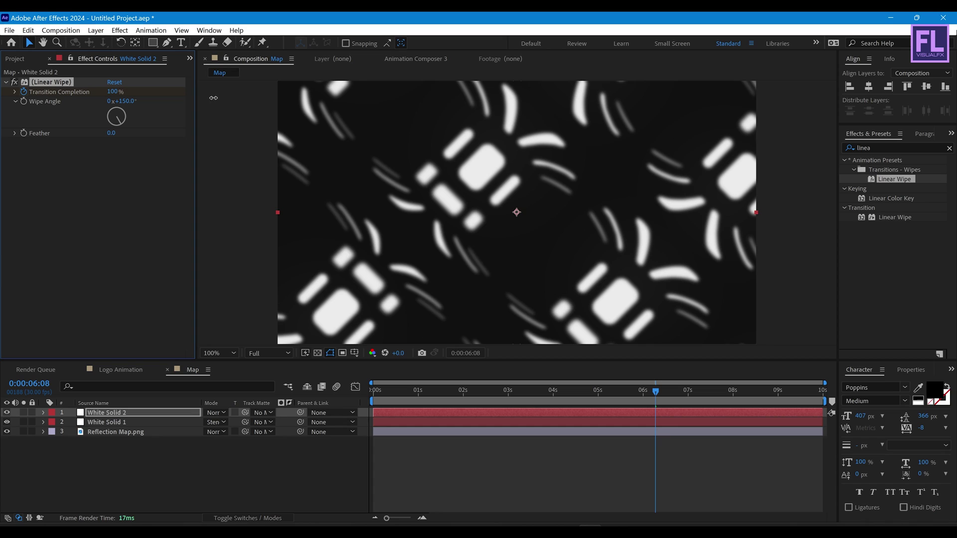
# Step: Set the wipe Feather to 243 and switch White Solid 2 to Stencil Alpha mode
pyautogui.click(111, 133)
pyautogui.write('243')
pyautogui.click(103, 259)
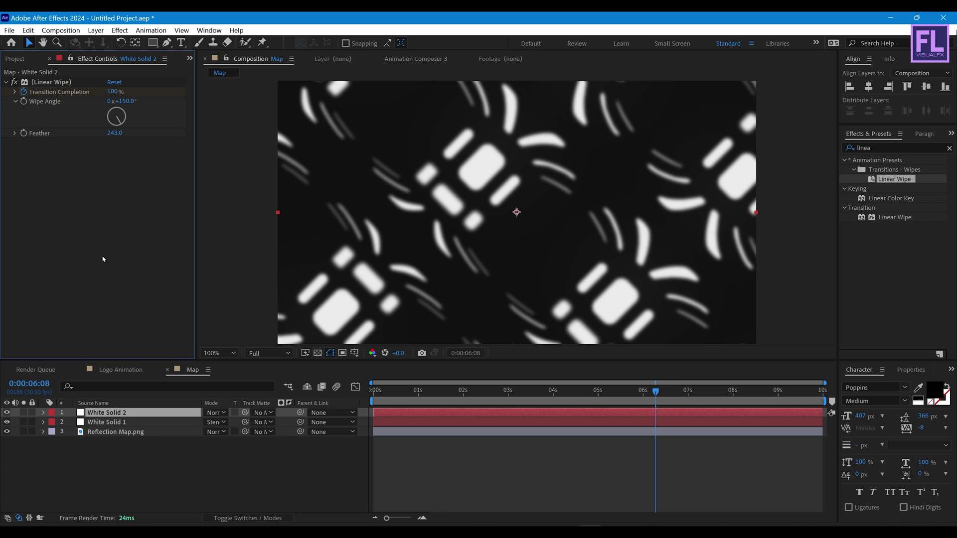
pyautogui.click(216, 412)
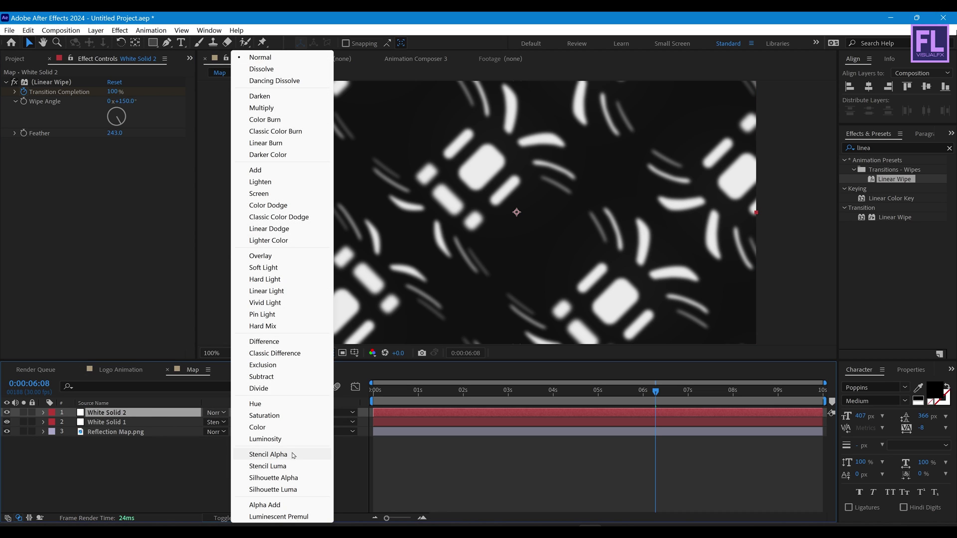
pyautogui.click(268, 454)
pyautogui.moveTo(589, 398); pyautogui.dragTo(534, 398)
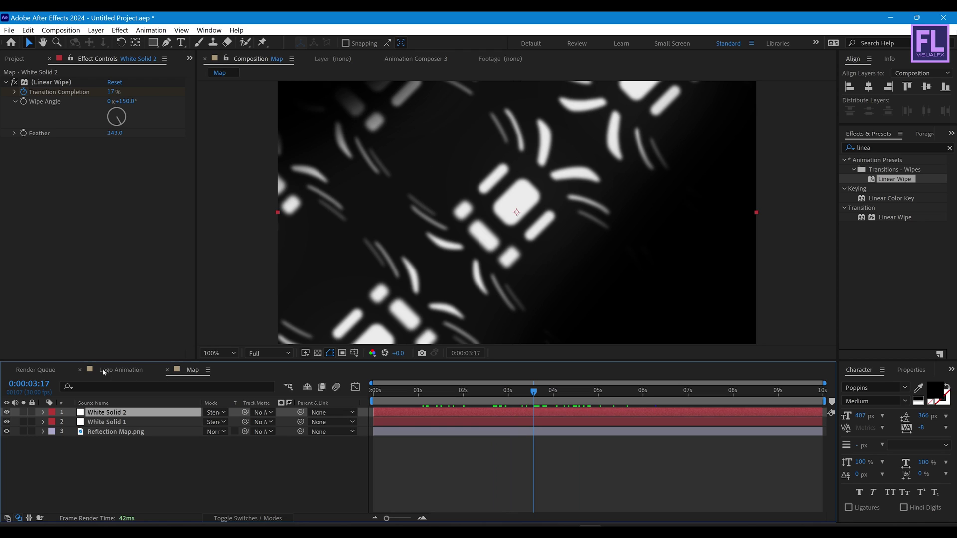
# Step: Add the Map comp to Logo Animation and set its Track Matte to the Logo layer
pyautogui.click(115, 370)
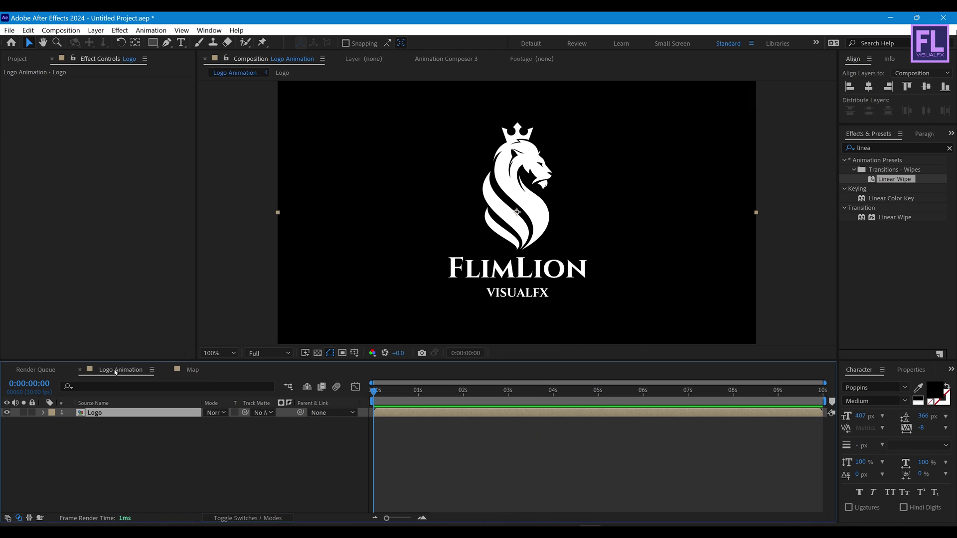
pyautogui.click(17, 59)
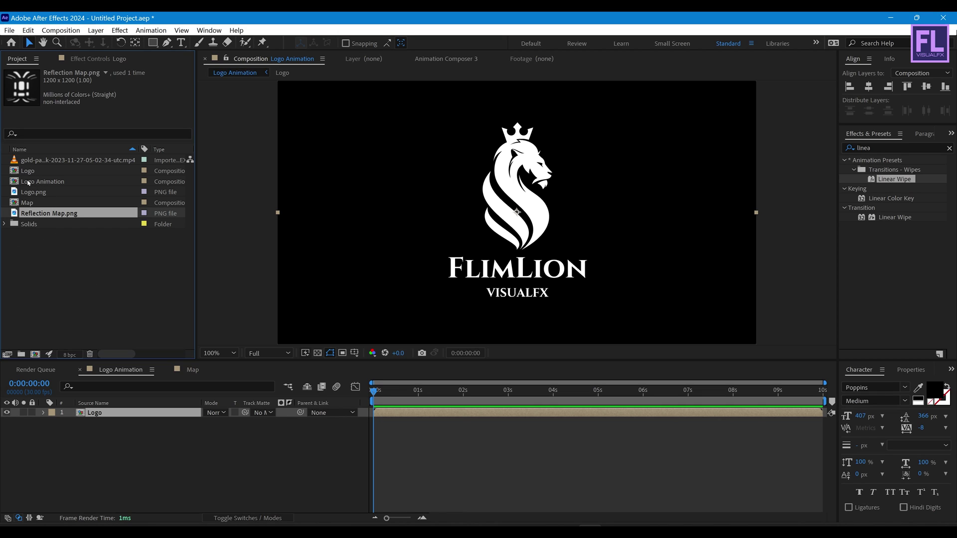
pyautogui.click(29, 203)
pyautogui.moveTo(34, 202); pyautogui.dragTo(124, 455)
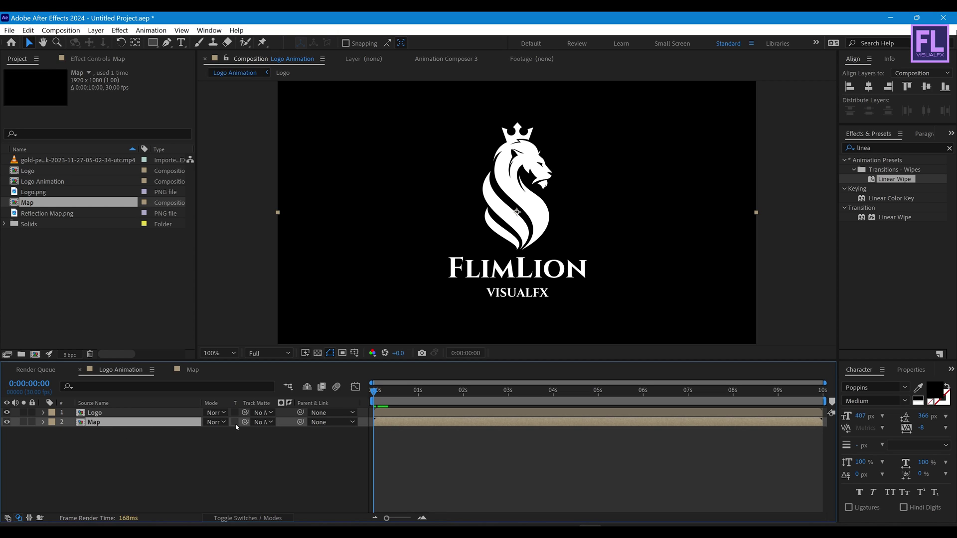
pyautogui.click(261, 422)
pyautogui.click(279, 449)
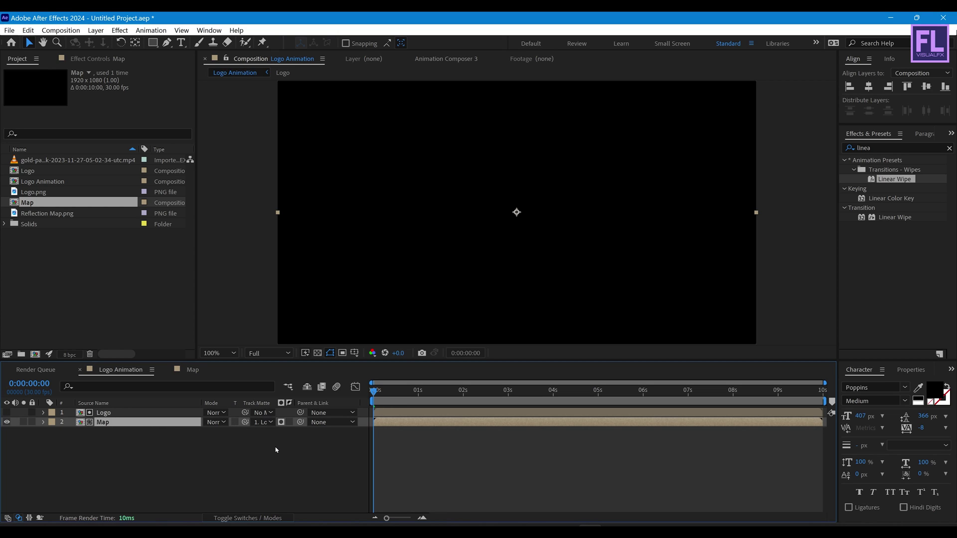
pyautogui.moveTo(393, 391); pyautogui.dragTo(549, 399)
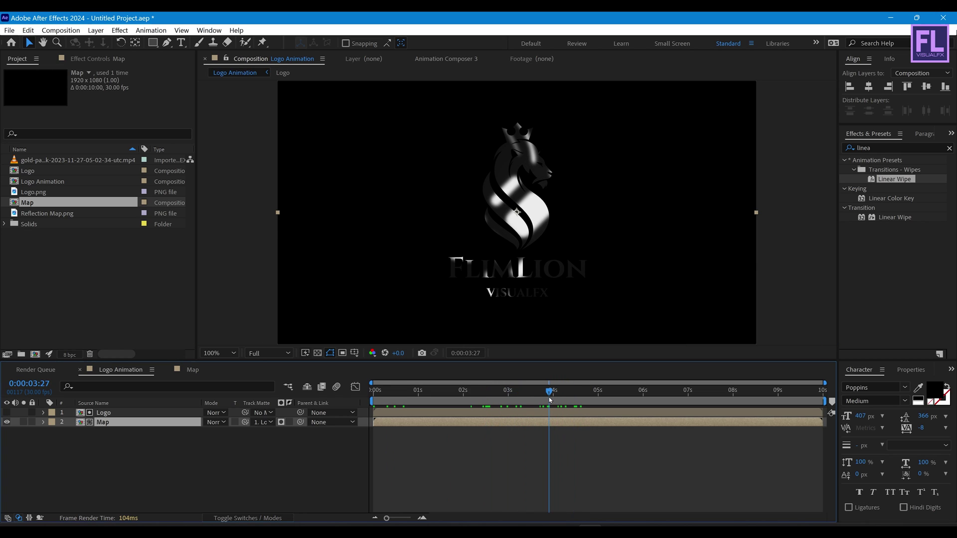
# Step: Apply CC Blobbylize to the Map layer, driven by the Logo layer's Alpha
pyautogui.doubleClick(876, 148)
pyautogui.write('cc')
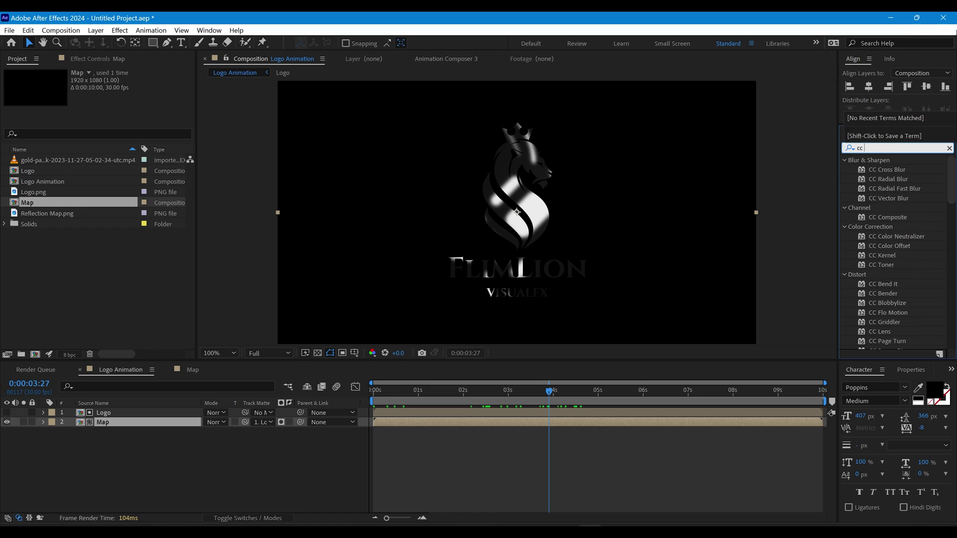
pyautogui.write(' blob')
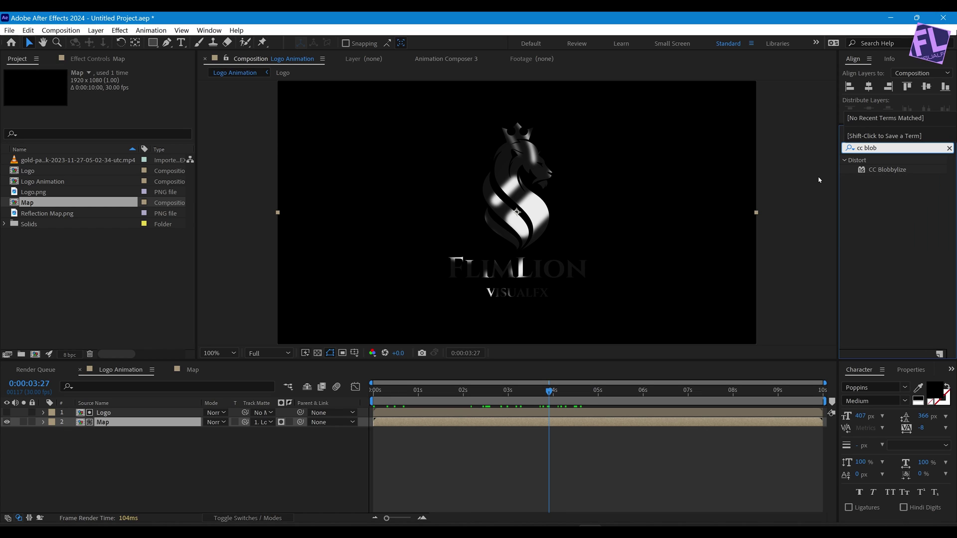
pyautogui.doubleClick(887, 170)
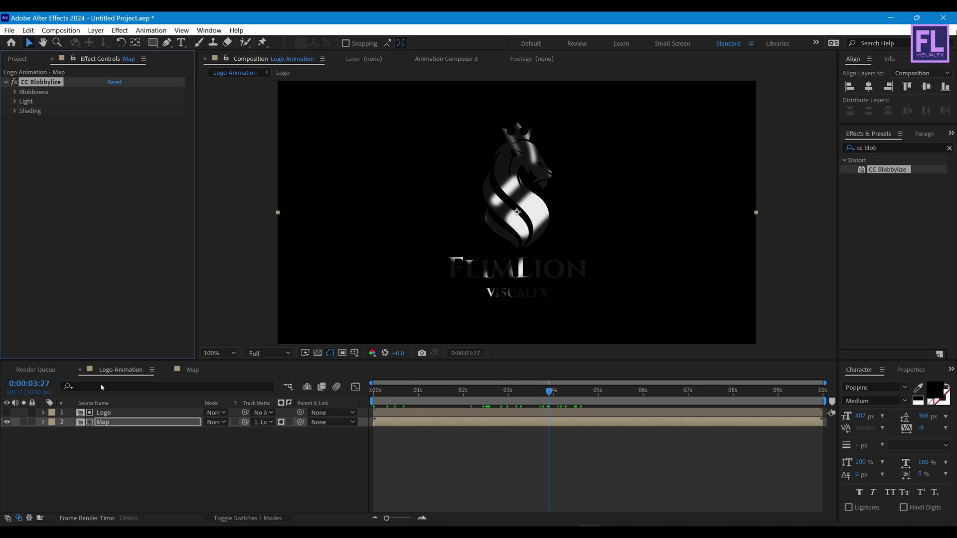
pyautogui.click(16, 92)
pyautogui.click(124, 101)
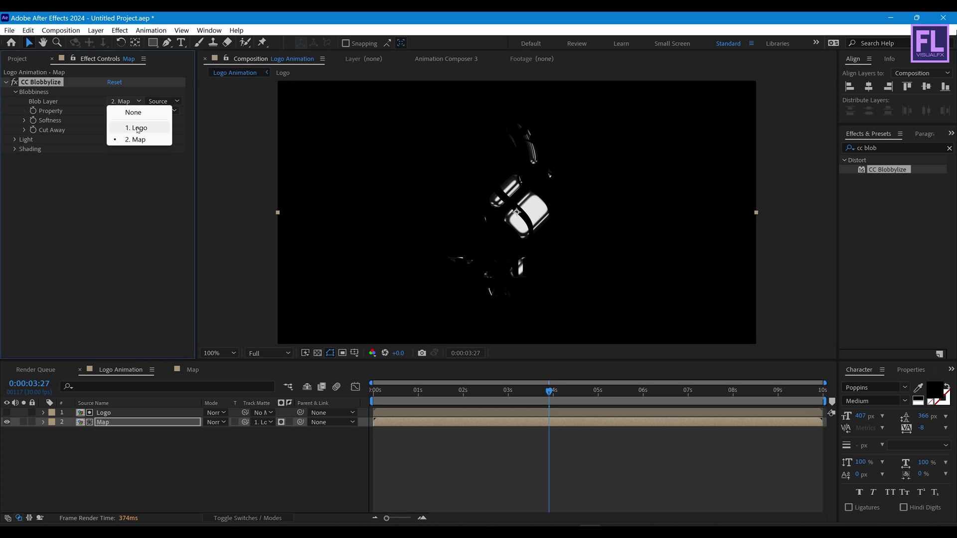
pyautogui.click(137, 128)
pyautogui.click(139, 110)
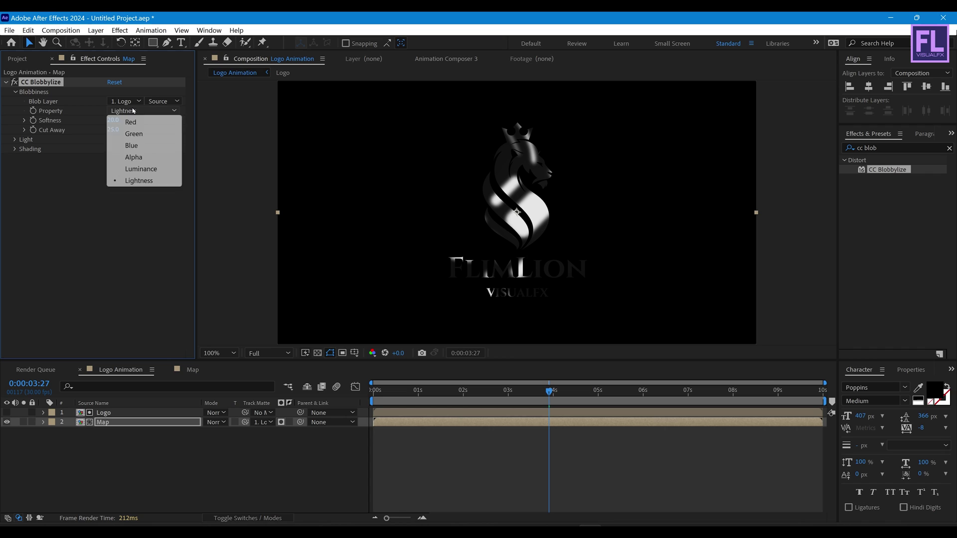
pyautogui.click(112, 156)
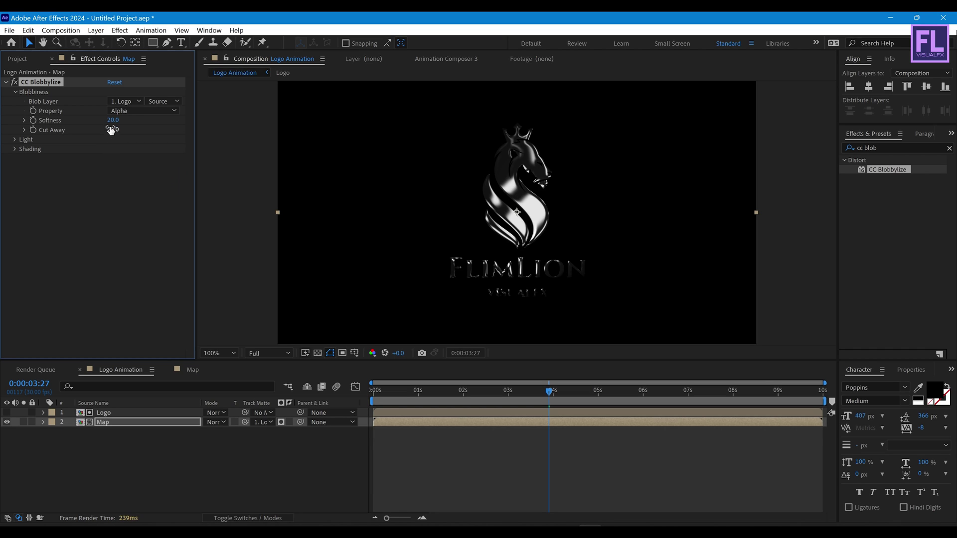
# Step: Set CC Blobbylize Softness to 7.0, Cut Away to 3.0 and Light Height to 100
pyautogui.click(113, 120)
pyautogui.write('7')
pyautogui.click(109, 130)
pyautogui.write('3')
pyautogui.click(85, 176)
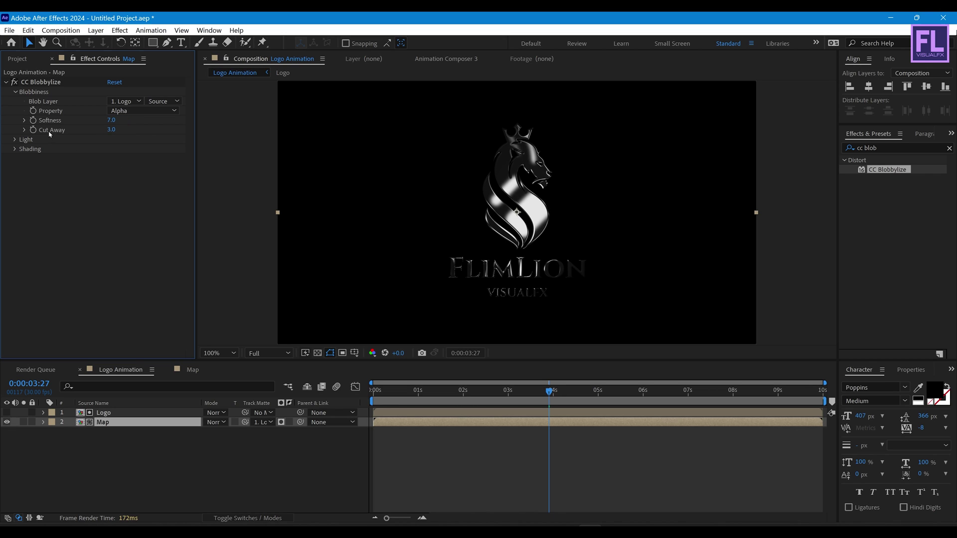
pyautogui.click(15, 140)
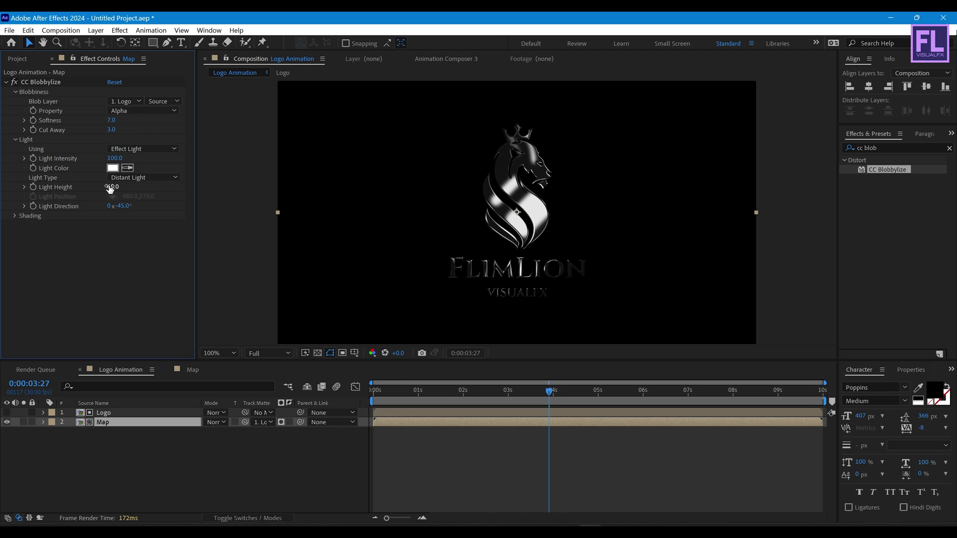
pyautogui.moveTo(109, 188); pyautogui.dragTo(148, 185)
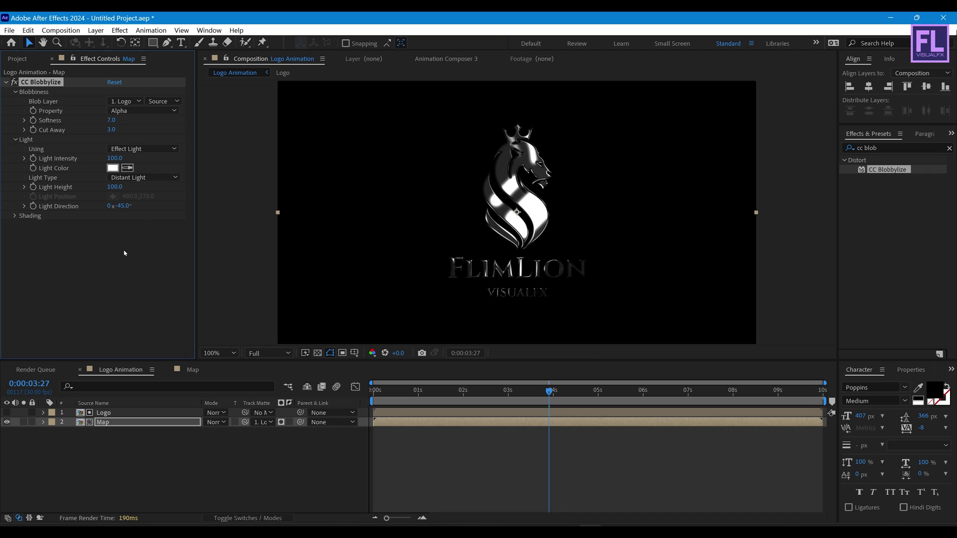
pyautogui.click(125, 254)
pyautogui.click(14, 139)
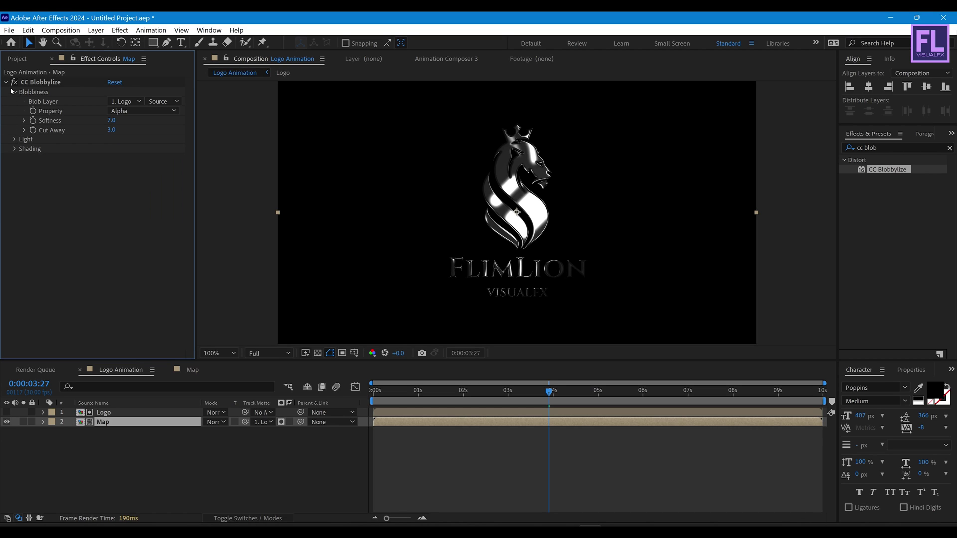
pyautogui.click(15, 91)
pyautogui.moveTo(423, 392); pyautogui.dragTo(527, 390)
pyautogui.moveTo(114, 467); pyautogui.dragTo(125, 412)
# Step: Pre-compose the Logo and Map layers with all attributes moved into a new comp named 'Gloss'
pyautogui.rightClick(123, 414)
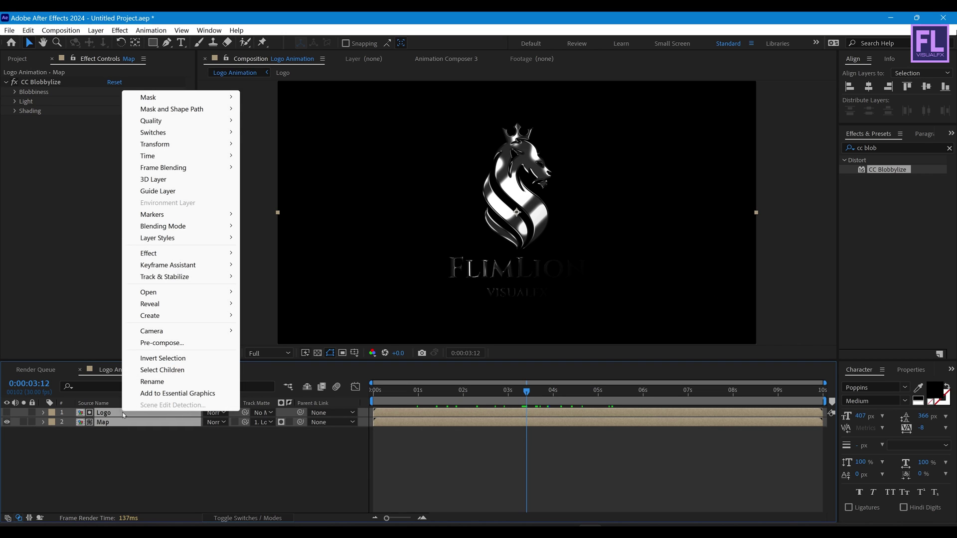
pyautogui.click(164, 342)
pyautogui.click(397, 250)
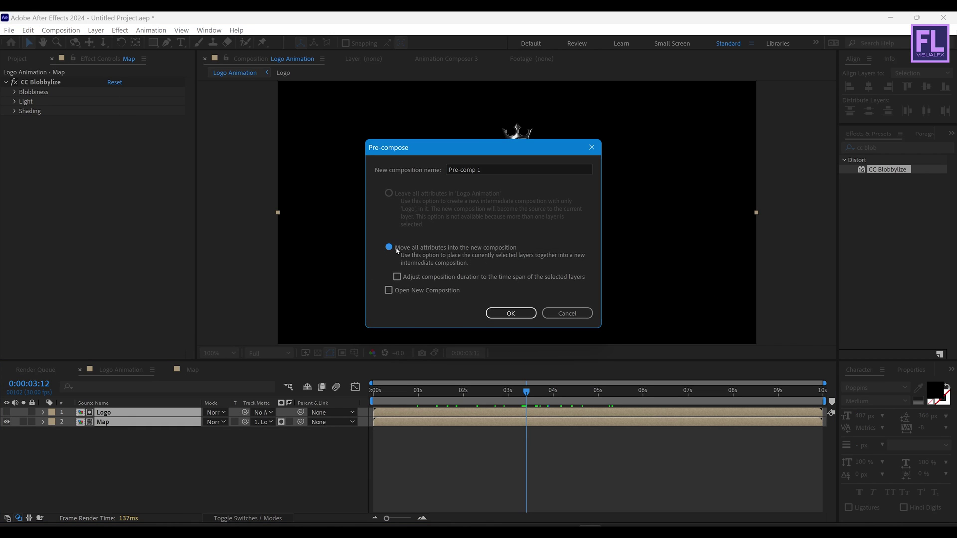
pyautogui.moveTo(487, 141); pyautogui.dragTo(489, 158)
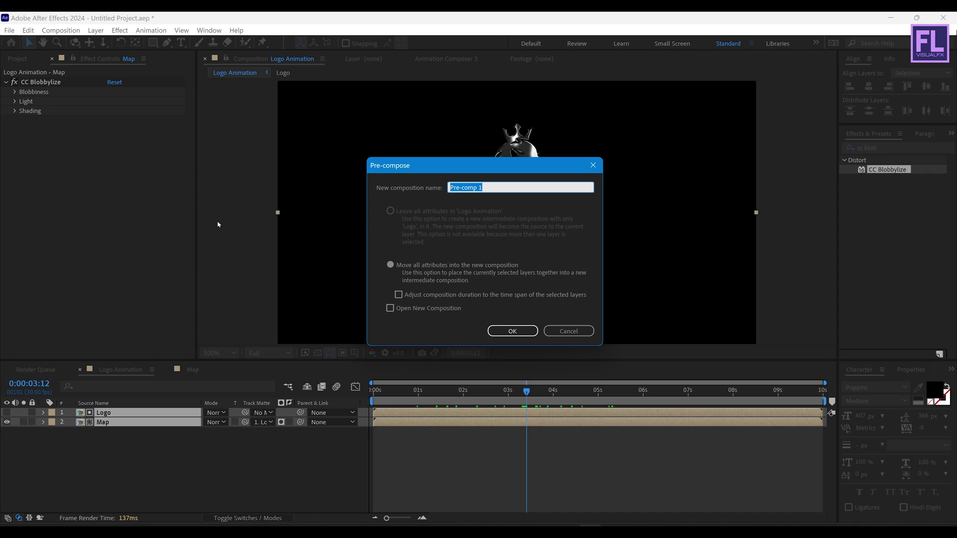
pyautogui.write('GL')
pyautogui.click(528, 331)
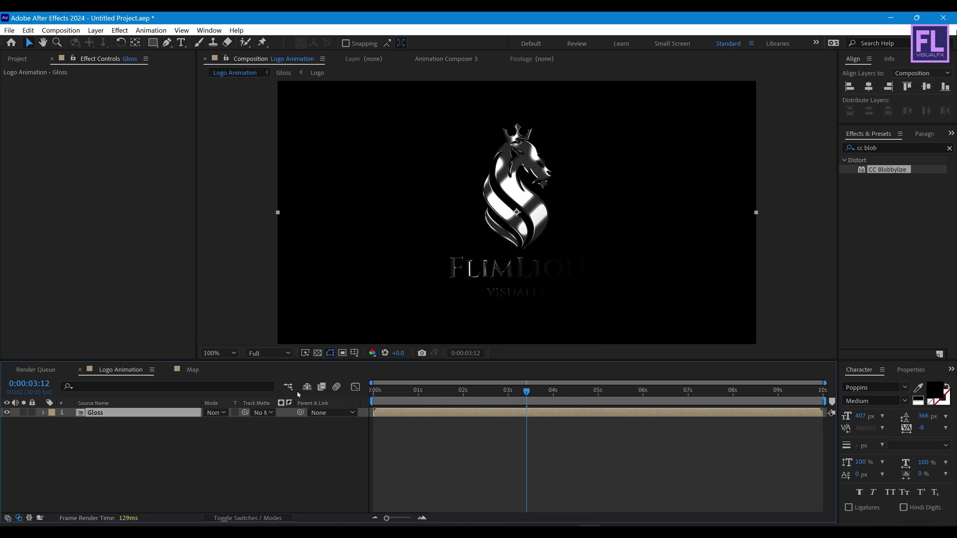
pyautogui.click(145, 439)
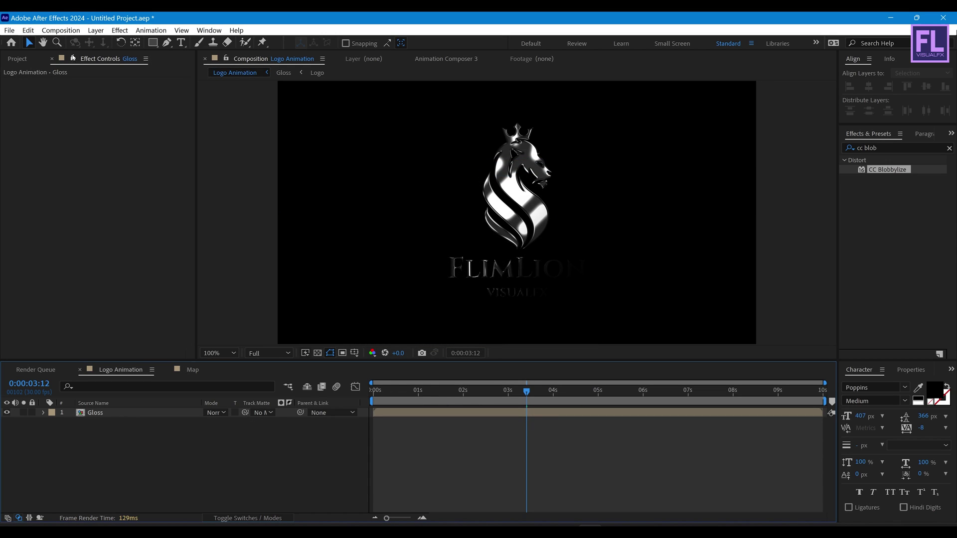
# Step: Add the Logo composition from the Project panel above the Gloss layer
pyautogui.click(20, 59)
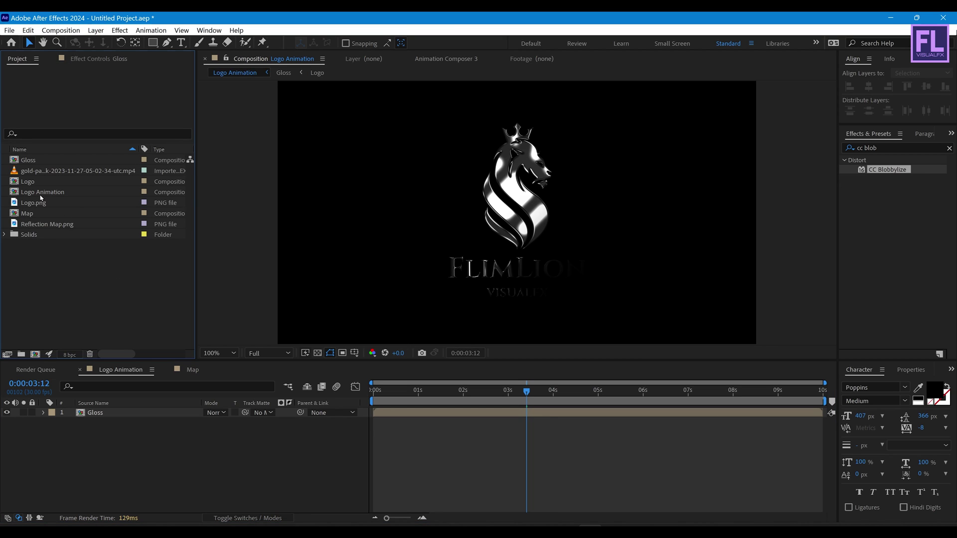
pyautogui.click(39, 183)
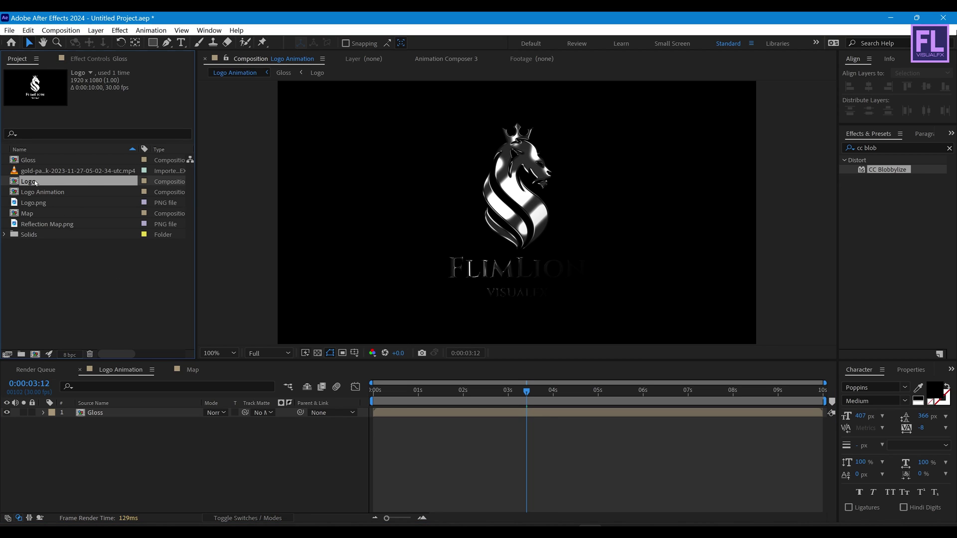
pyautogui.moveTo(35, 183); pyautogui.dragTo(113, 414)
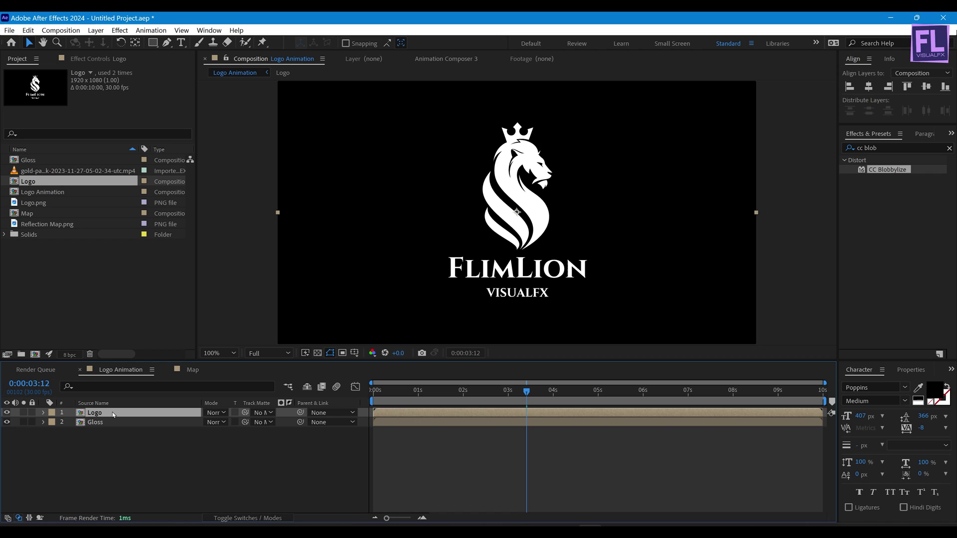
# Step: Apply Simple Choker to the Logo layer with Choke Matte set to 15
pyautogui.click(896, 148)
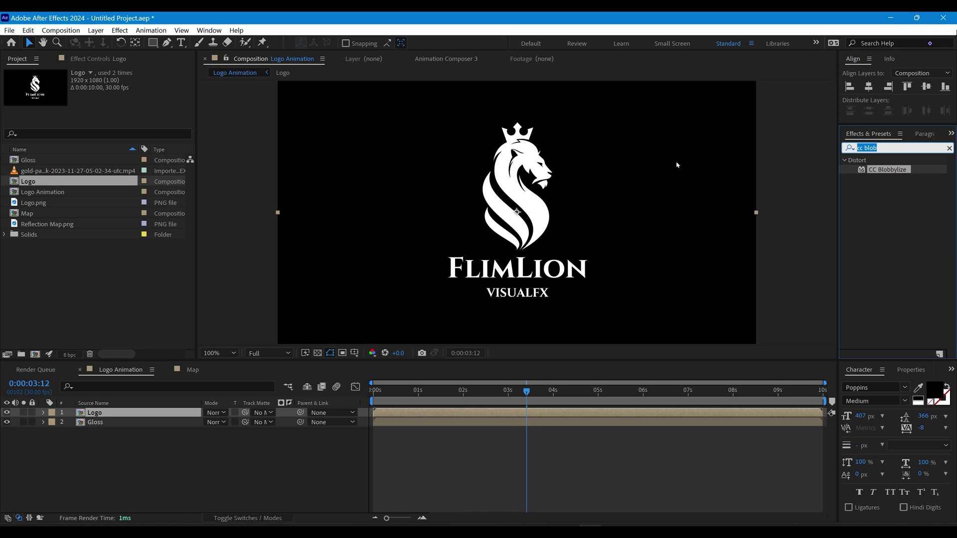
pyautogui.write('si')
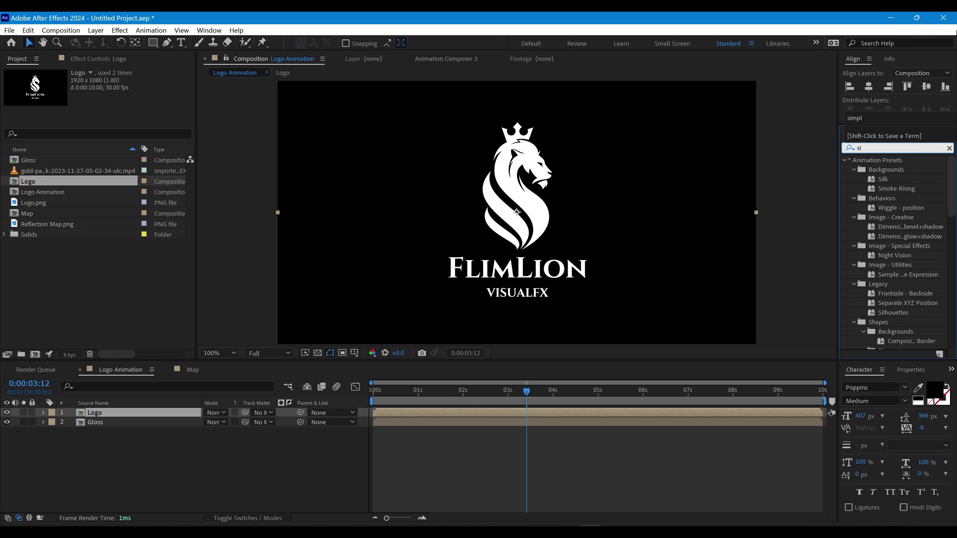
pyautogui.write('mpl')
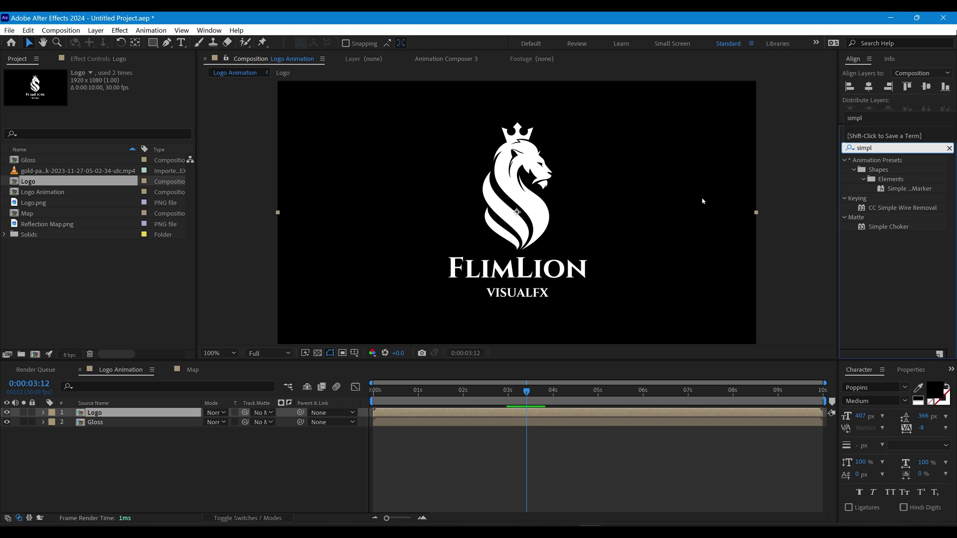
pyautogui.doubleClick(929, 225)
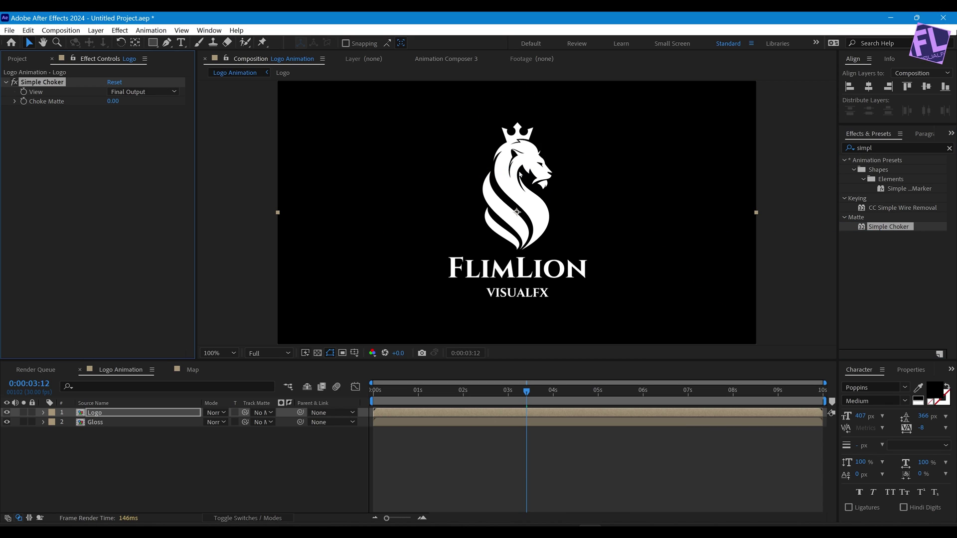
pyautogui.click(113, 101)
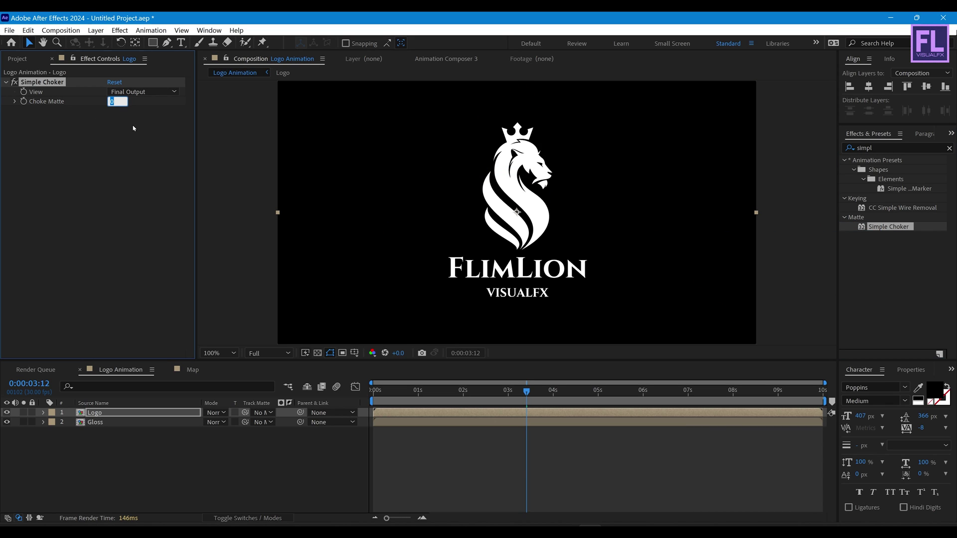
pyautogui.write('15')
pyautogui.press('Return')
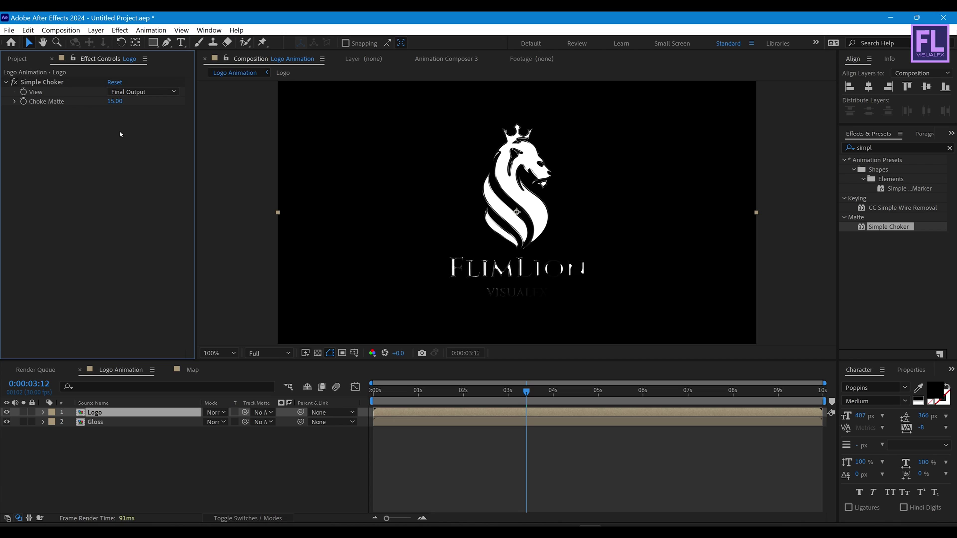
# Step: Set the Logo layer's blending mode to Silhouette Alpha
pyautogui.click(124, 412)
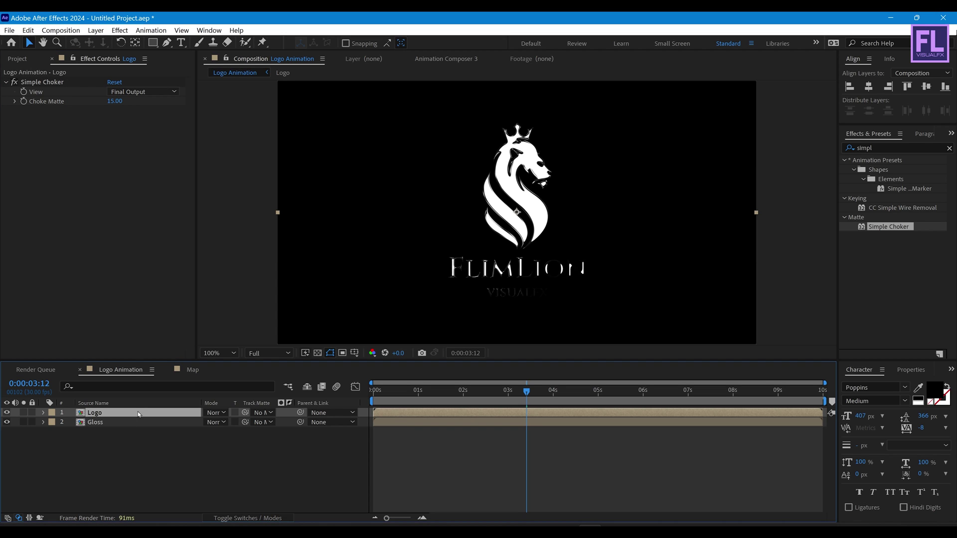
pyautogui.click(225, 412)
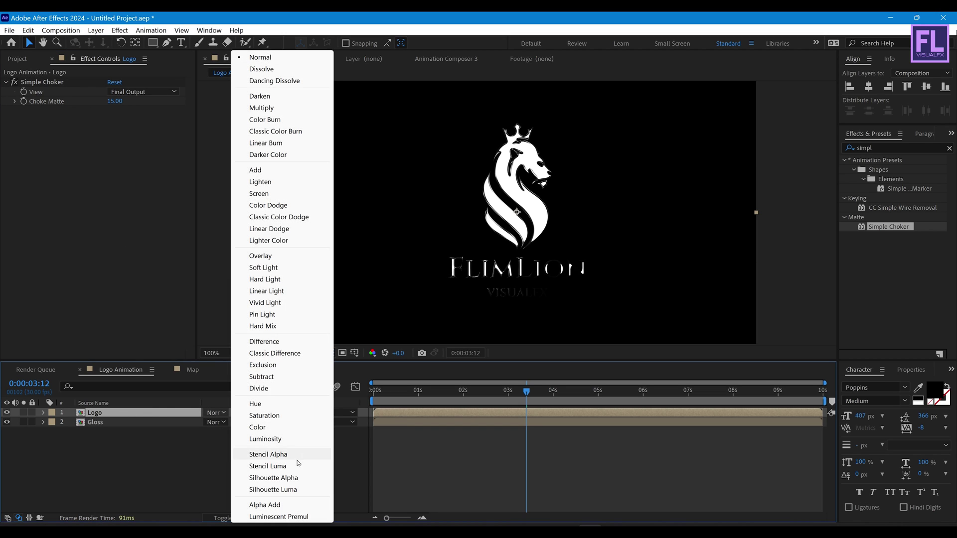
pyautogui.click(291, 477)
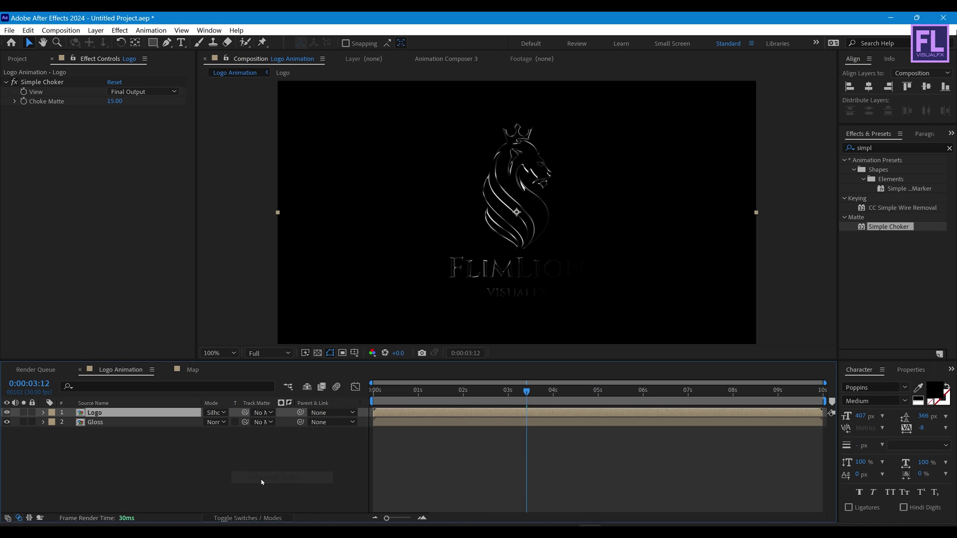
pyautogui.press('.')
pyautogui.press(',')
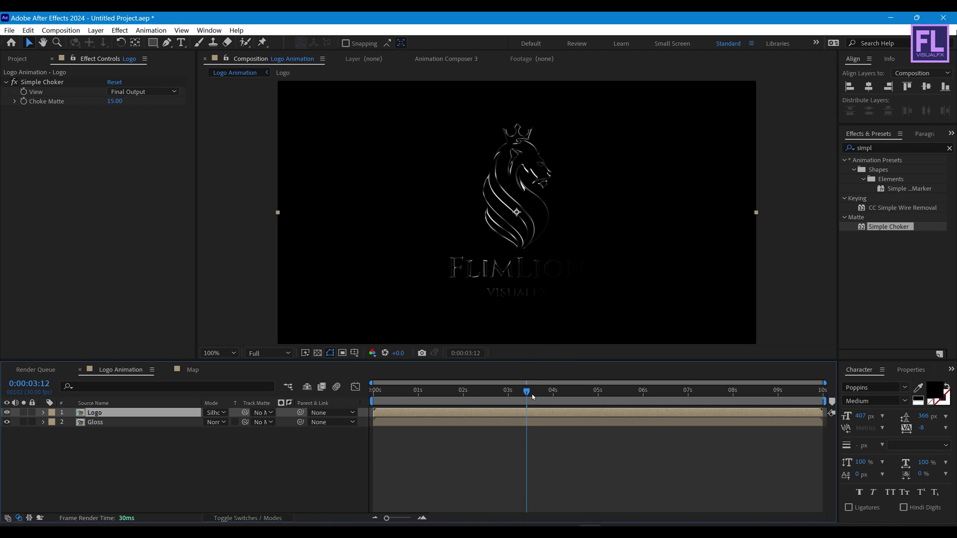
# Step: Nest the Logo and Gloss layers, moving all attributes, into a pre-comp named 'Gloss_outline'
pyautogui.moveTo(532, 396)
pyautogui.mouseDown()
pyautogui.moveTo(420, 396)
pyautogui.moveTo(592, 397)
pyautogui.moveTo(498, 394)
pyautogui.moveTo(543, 394)
pyautogui.moveTo(526, 390)
pyautogui.mouseUp()
pyautogui.moveTo(56, 461); pyautogui.dragTo(127, 416)
pyautogui.rightClick(127, 416)
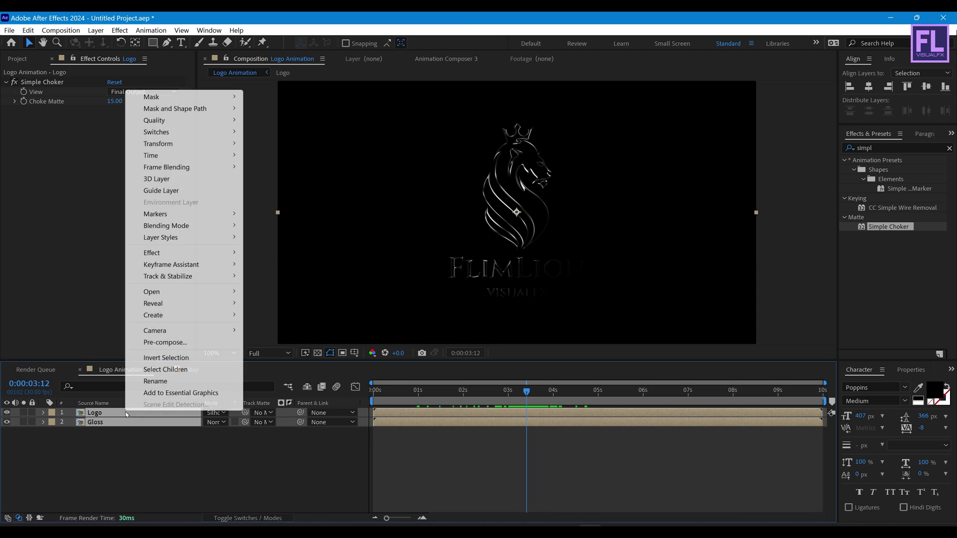
pyautogui.click(169, 342)
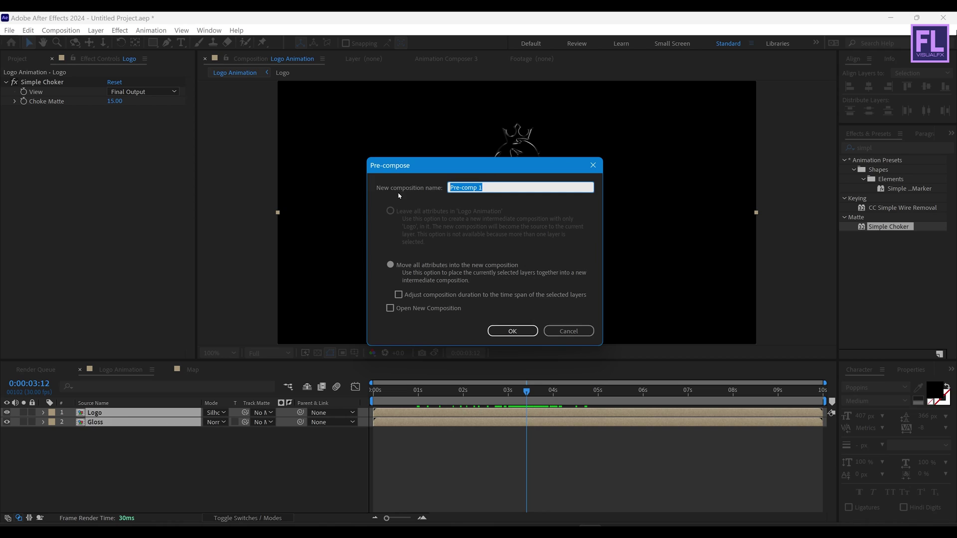
pyautogui.click(399, 264)
pyautogui.click(439, 186)
pyautogui.write('Gloss_outline')
pyautogui.click(490, 331)
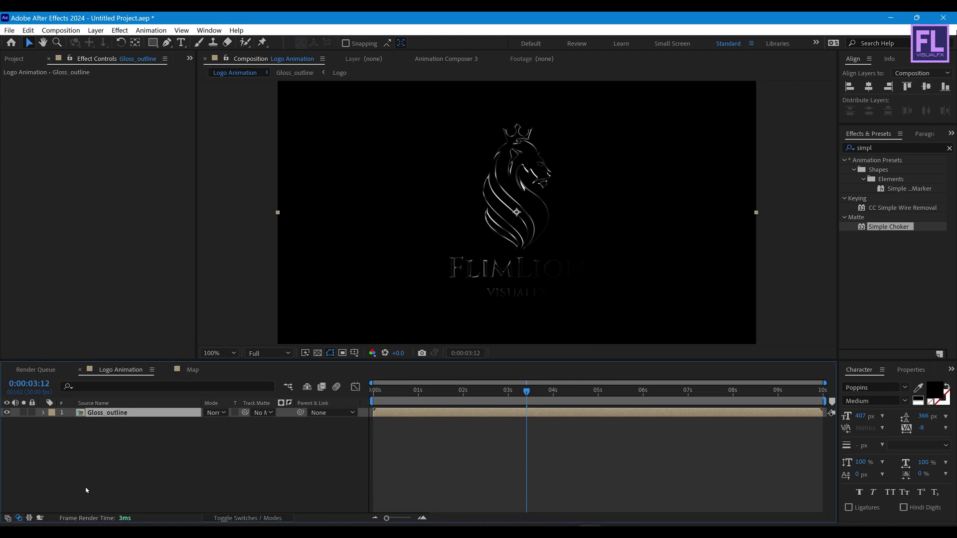
# Step: Duplicate Gloss_outline and give the top copy a Directional Blur with Blur Length 500
pyautogui.click(103, 458)
pyautogui.hotkey('ctrl', 'd')
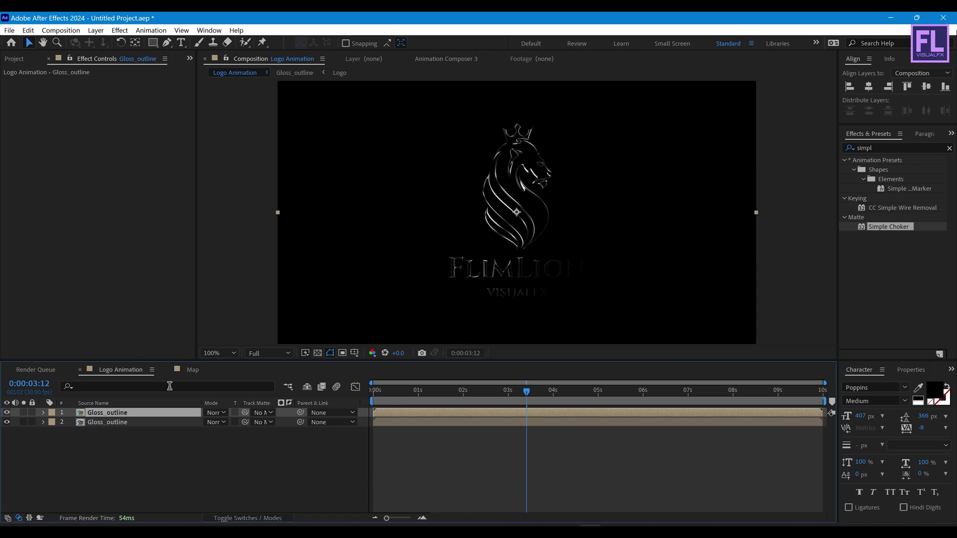
pyautogui.click(849, 148)
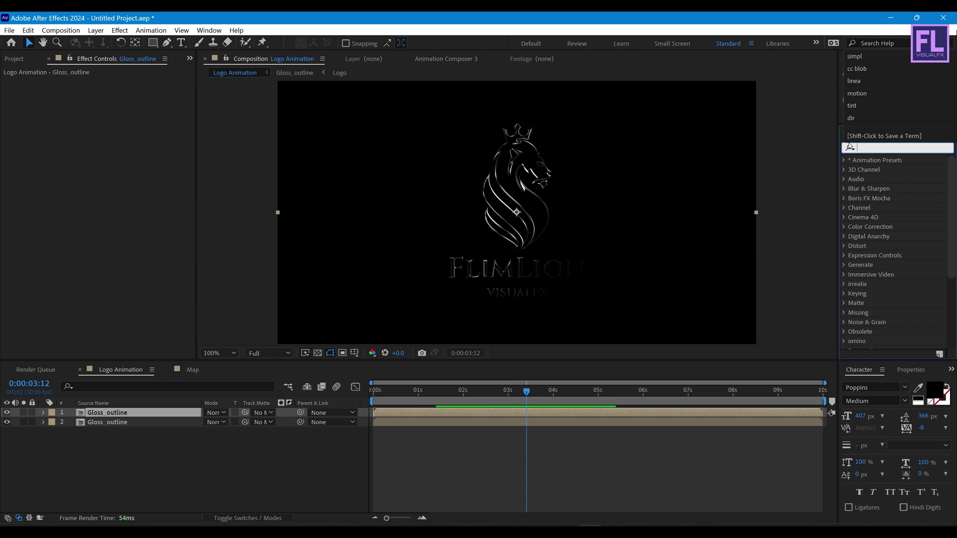
pyautogui.click(864, 146)
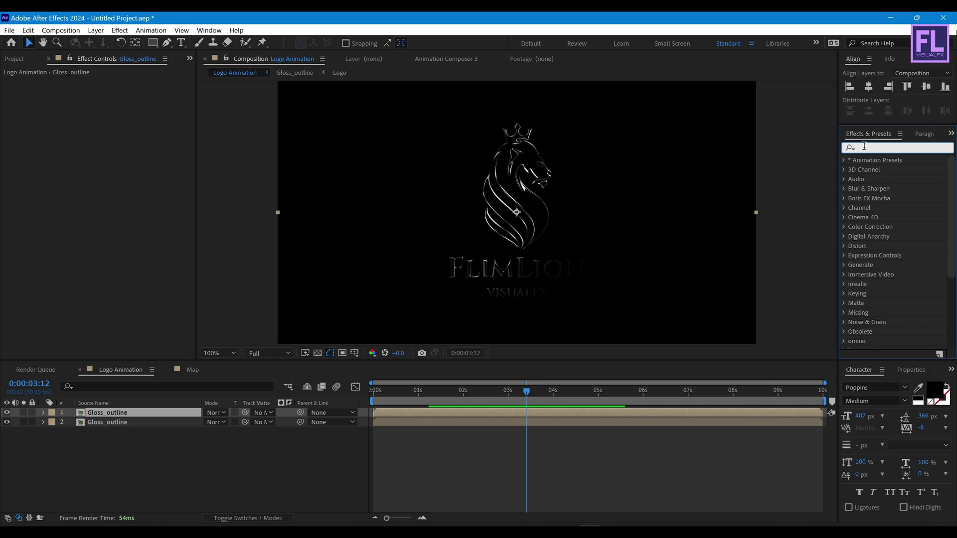
pyautogui.write('dir')
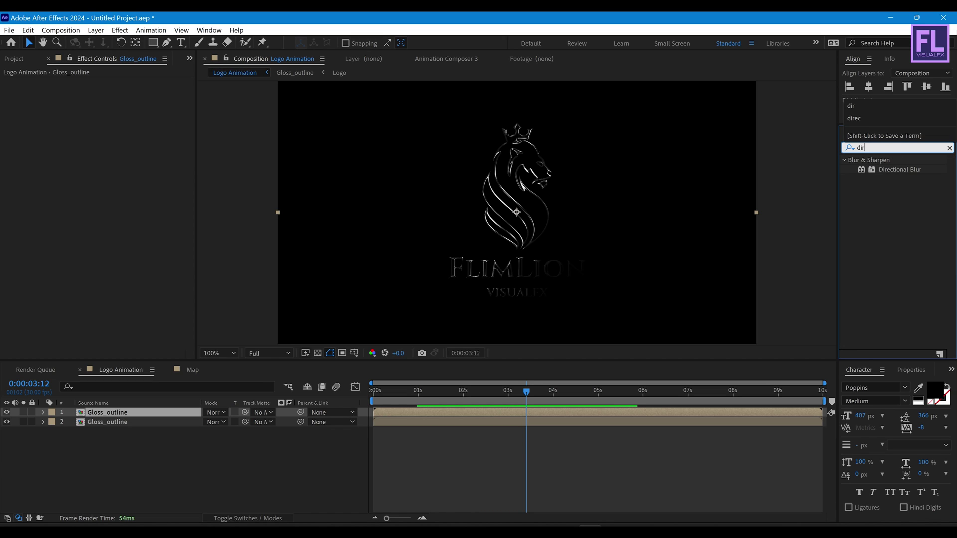
pyautogui.click(899, 170)
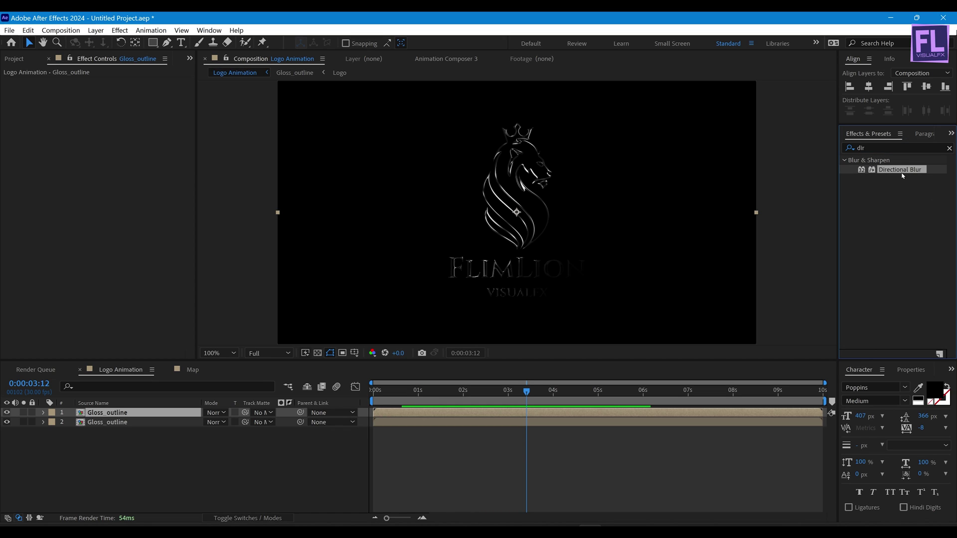
pyautogui.moveTo(899, 170); pyautogui.dragTo(118, 412)
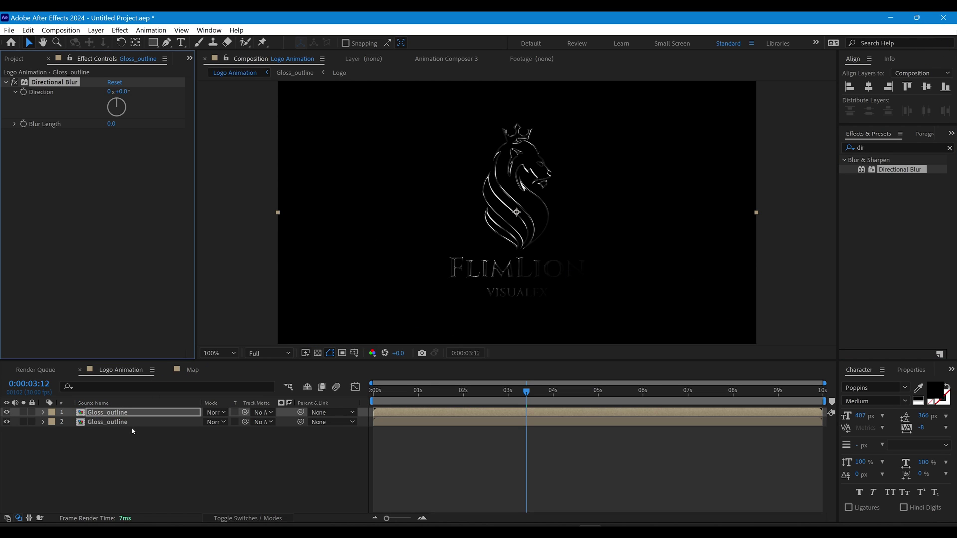
pyautogui.click(112, 125)
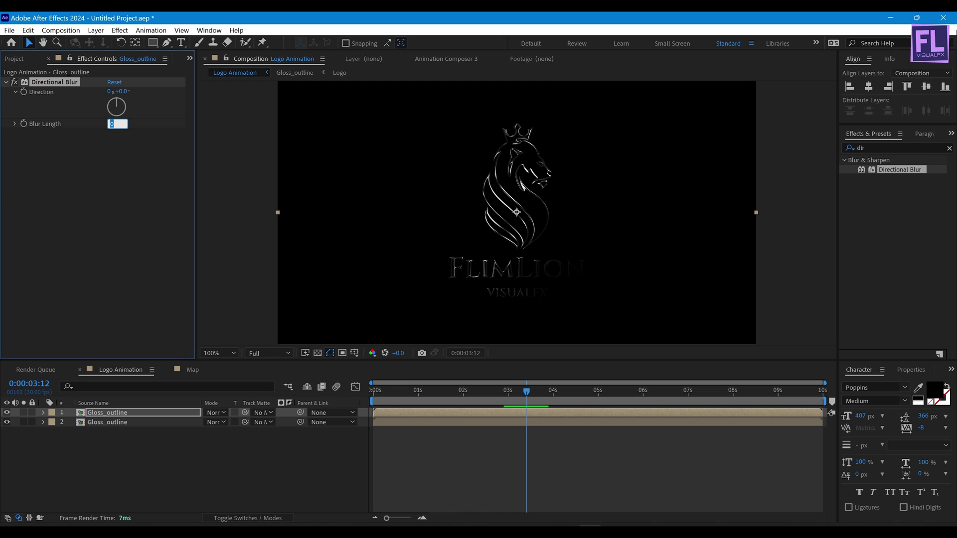
pyautogui.write('500')
pyautogui.press('Return')
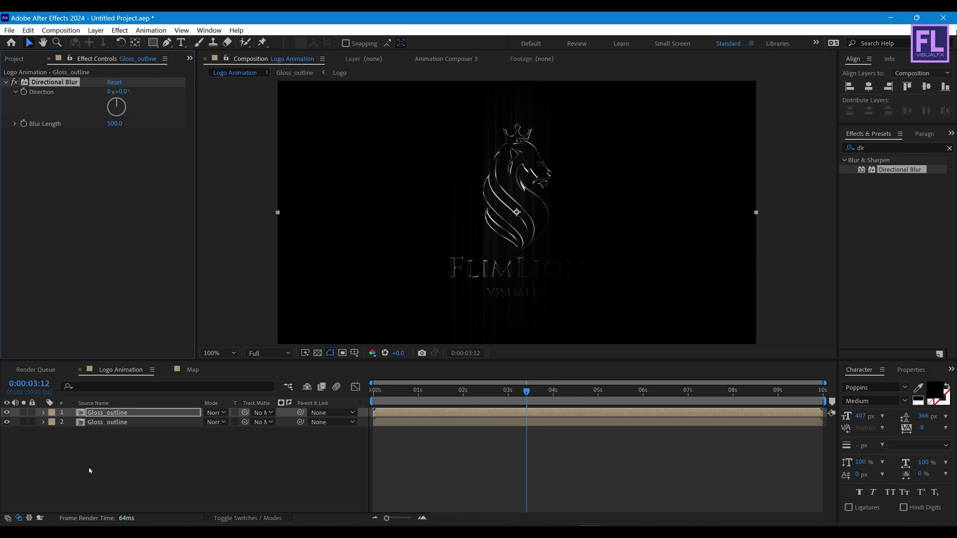
# Step: Set the blurred top copy to Add mode and duplicate it for a third layer
pyautogui.click(90, 470)
pyautogui.click(174, 412)
pyautogui.click(221, 412)
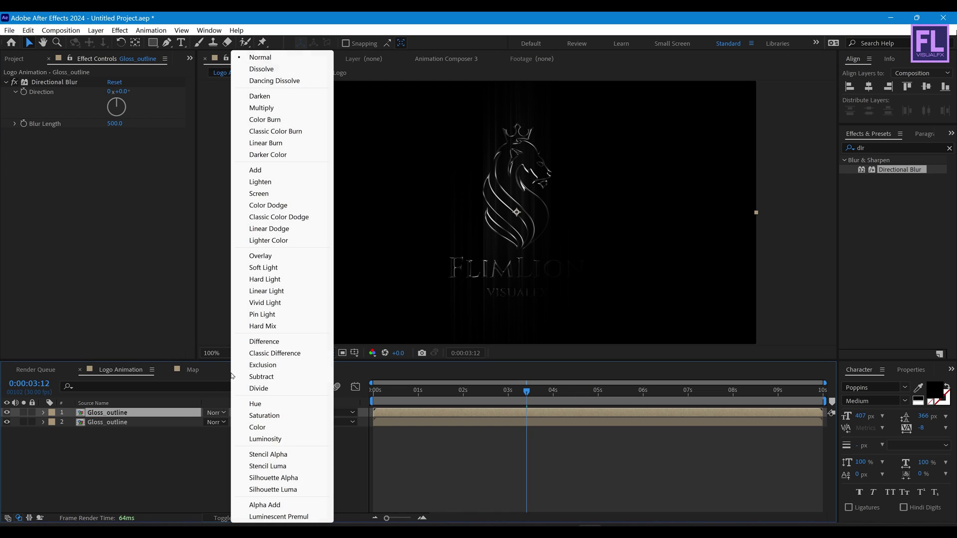
pyautogui.click(266, 170)
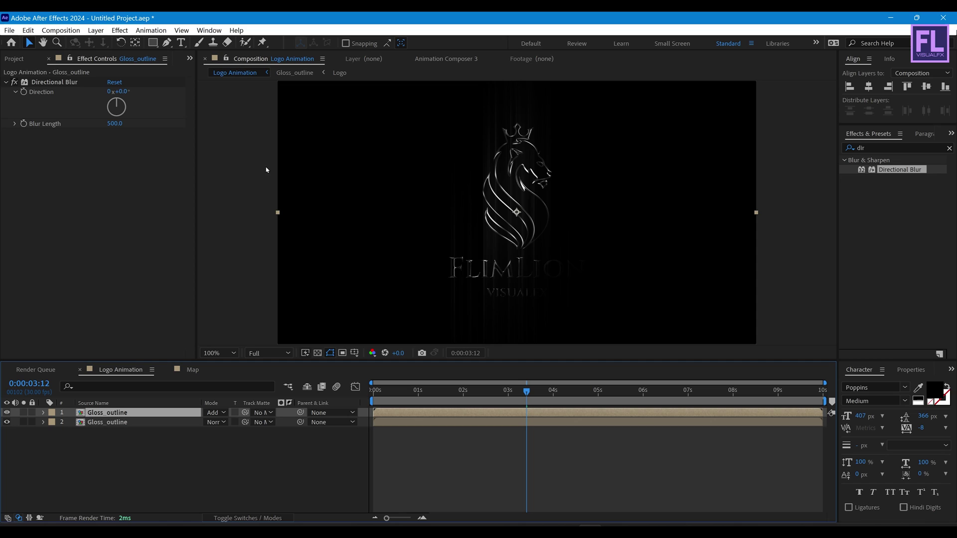
pyautogui.click(124, 446)
pyautogui.click(108, 413)
pyautogui.hotkey('ctrl', 'd')
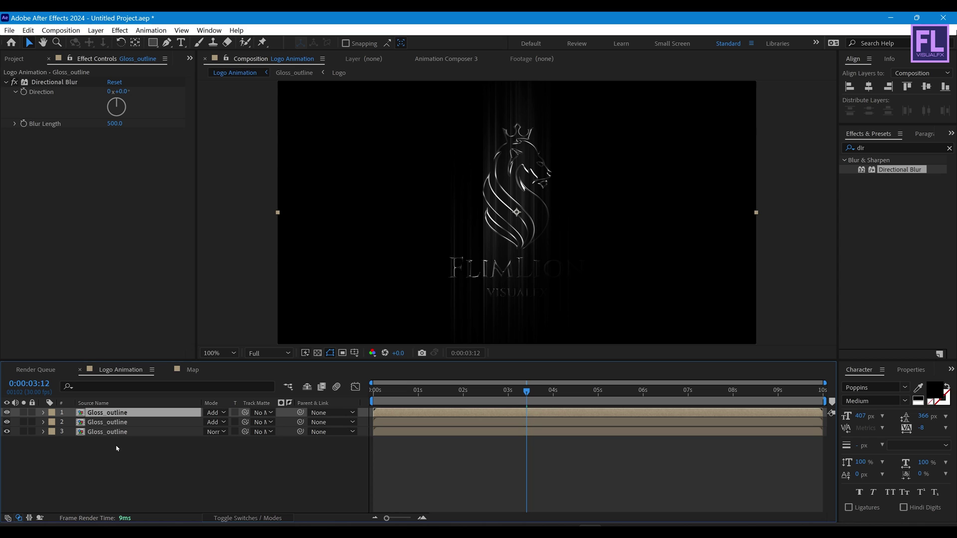
pyautogui.click(108, 422)
pyautogui.click(108, 413)
pyautogui.moveTo(374, 394); pyautogui.dragTo(546, 396)
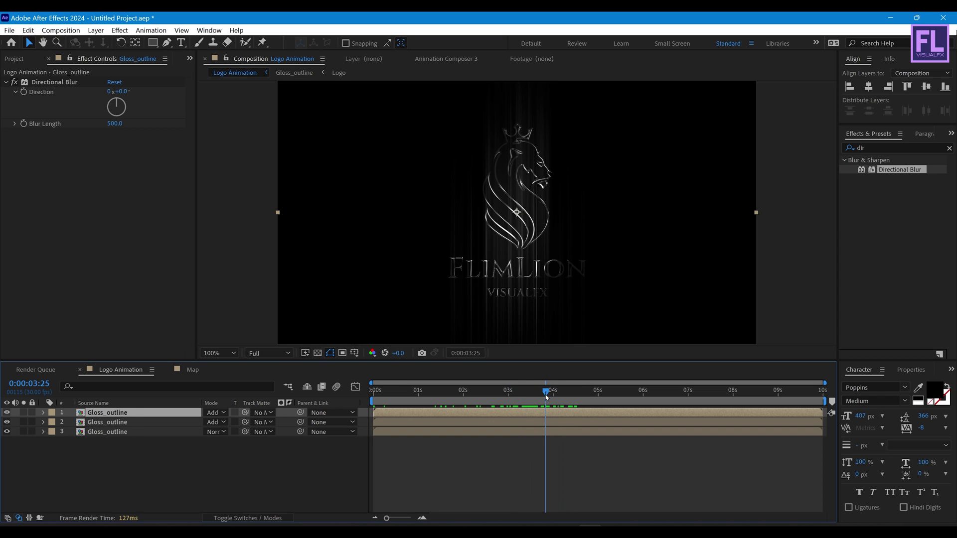
# Step: Add the gold particles footage on top of the comp and scale it down to fill the frame
pyautogui.click(17, 59)
pyautogui.click(37, 182)
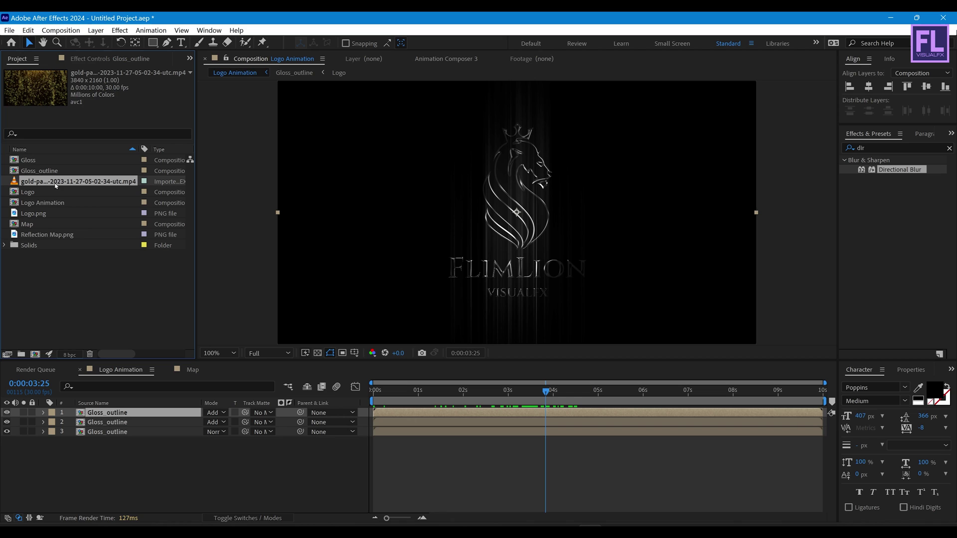
pyautogui.moveTo(89, 355); pyautogui.dragTo(123, 403)
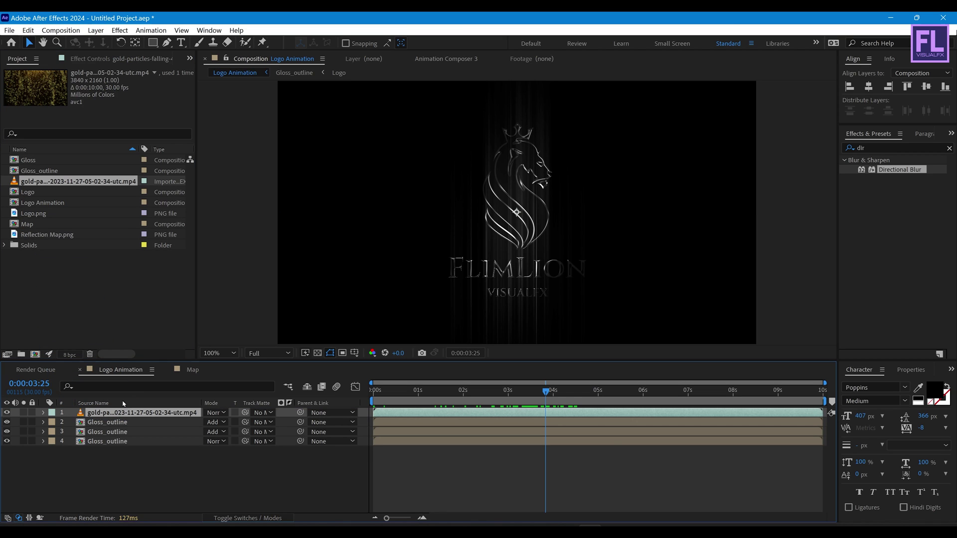
pyautogui.press(',')
pyautogui.press(',')
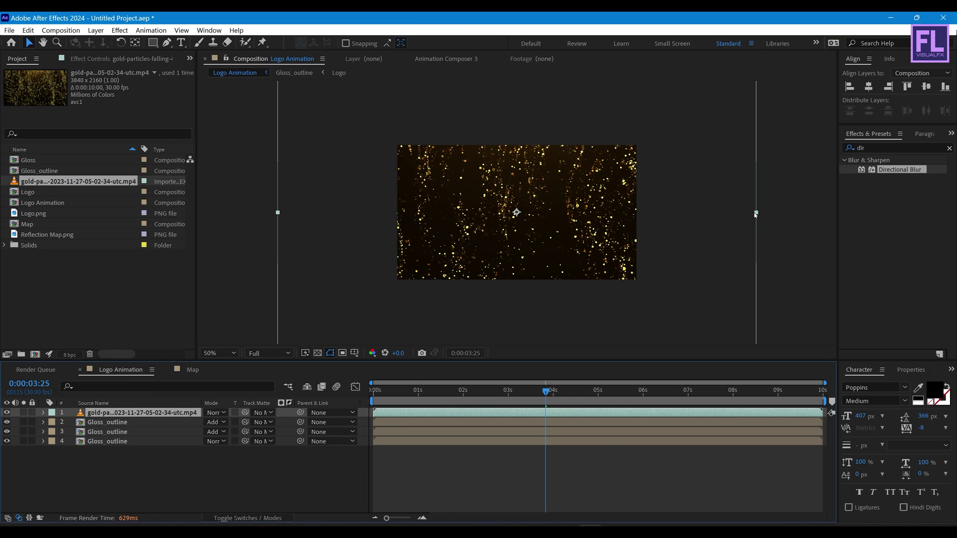
pyautogui.moveTo(756, 214); pyautogui.dragTo(638, 213)
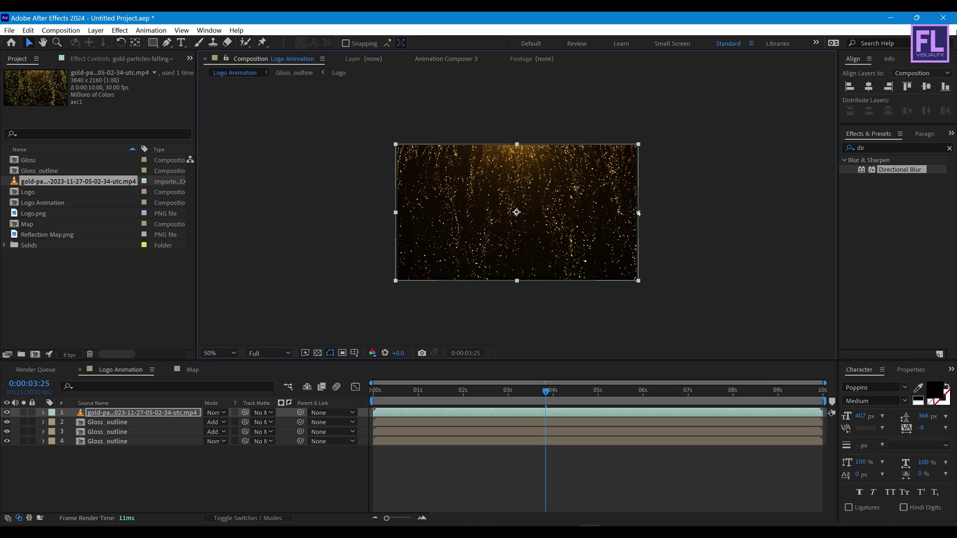
pyautogui.press('.')
pyautogui.press('.')
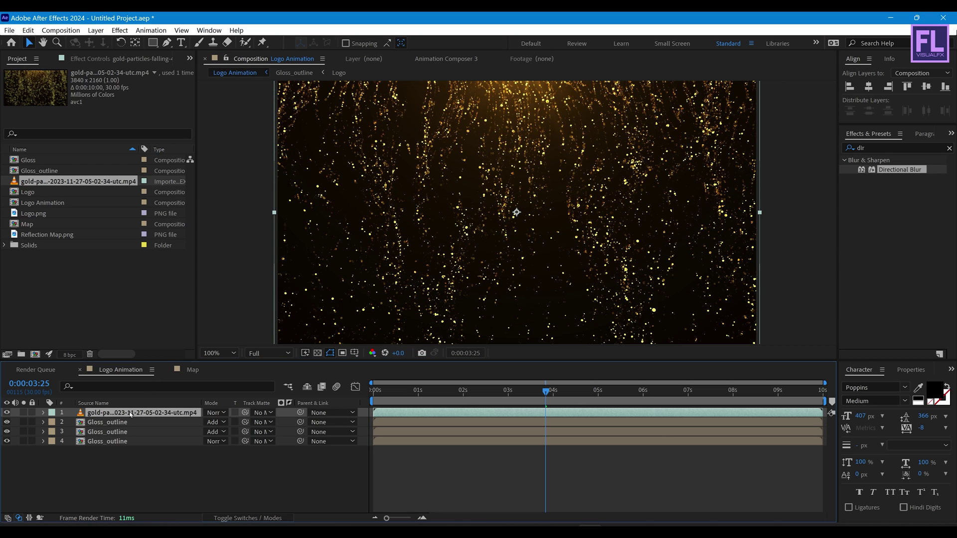
pyautogui.click(886, 130)
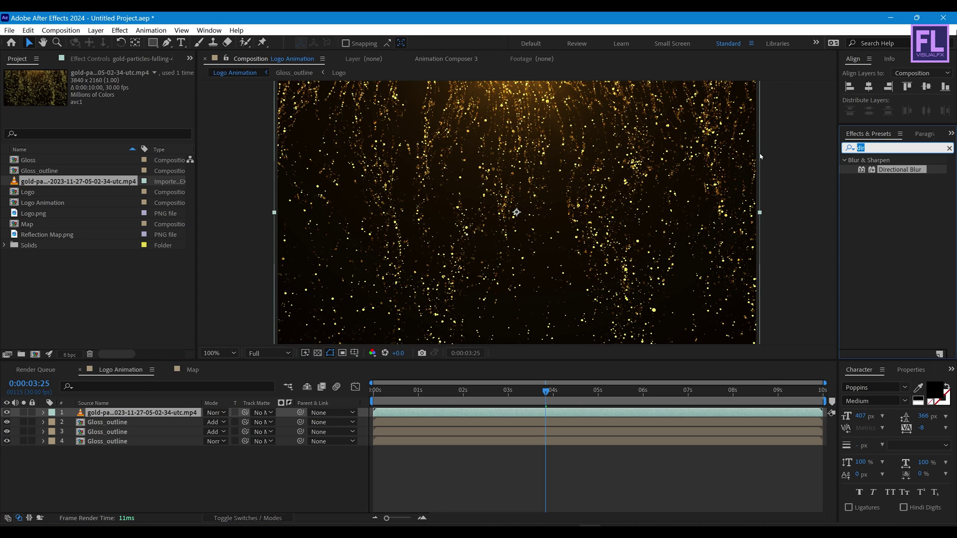
pyautogui.write('tint')
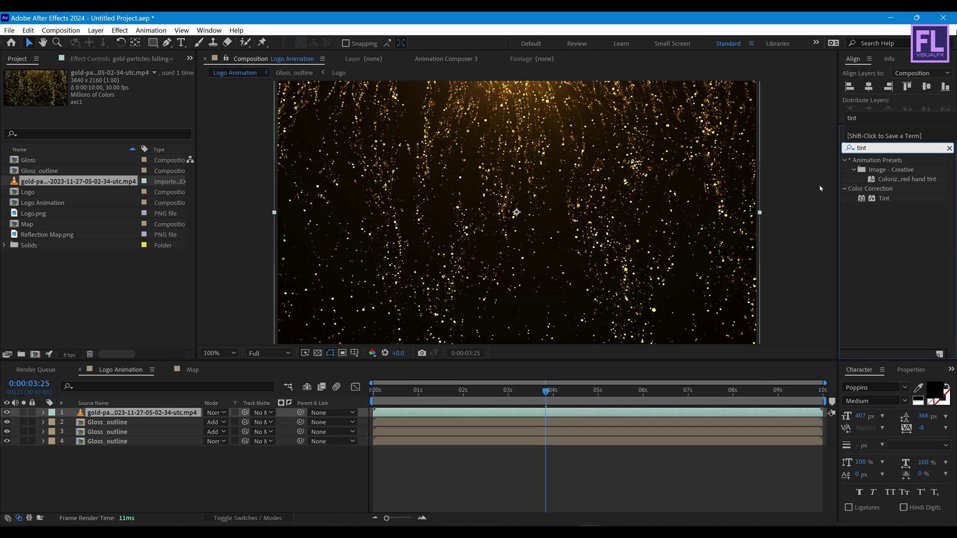
# Step: Apply Tint to the gold particles layer and blend it in Classic Color Dodge mode
pyautogui.moveTo(876, 198); pyautogui.dragTo(542, 187)
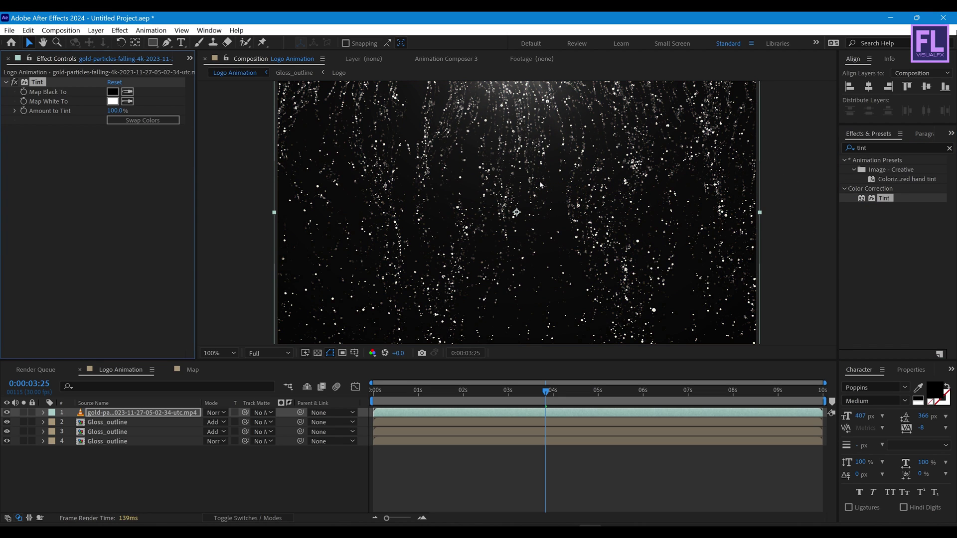
pyautogui.click(213, 413)
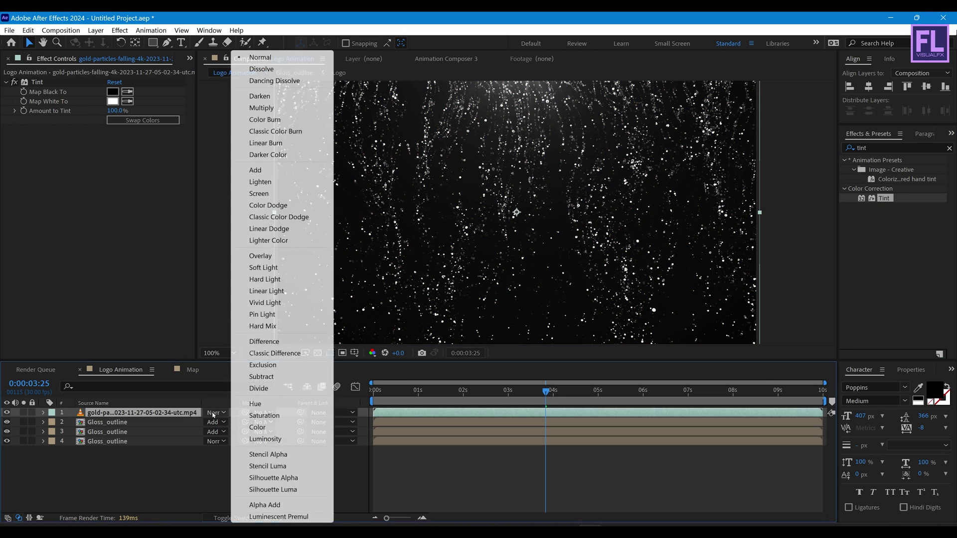
pyautogui.click(279, 217)
pyautogui.moveTo(545, 392)
pyautogui.mouseDown()
pyautogui.moveTo(512, 394)
pyautogui.moveTo(600, 395)
pyautogui.moveTo(518, 395)
pyautogui.moveTo(590, 395)
pyautogui.moveTo(576, 396)
pyautogui.mouseUp()
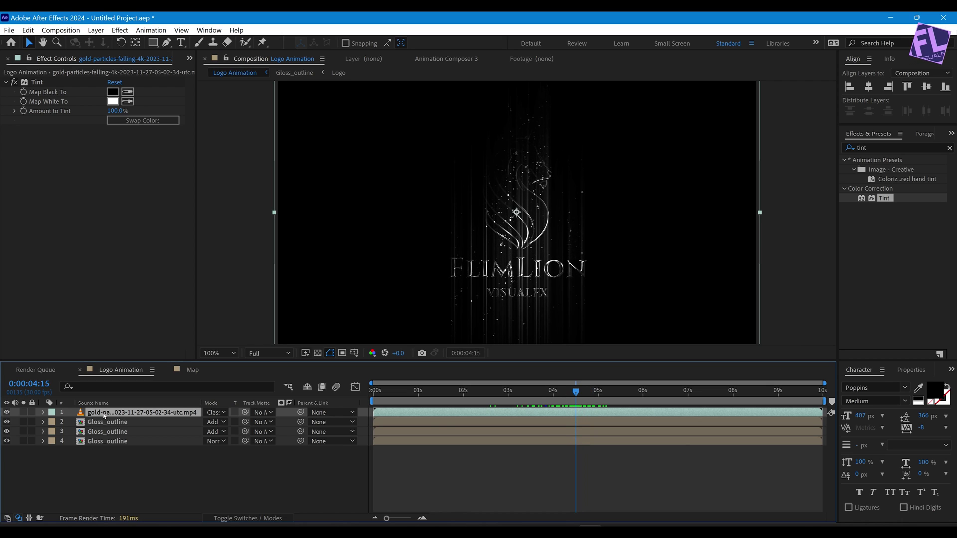
# Step: Keyframe the particles layer's Opacity from 100% at 4:15 down to 0% at 5:00
pyautogui.press('t')
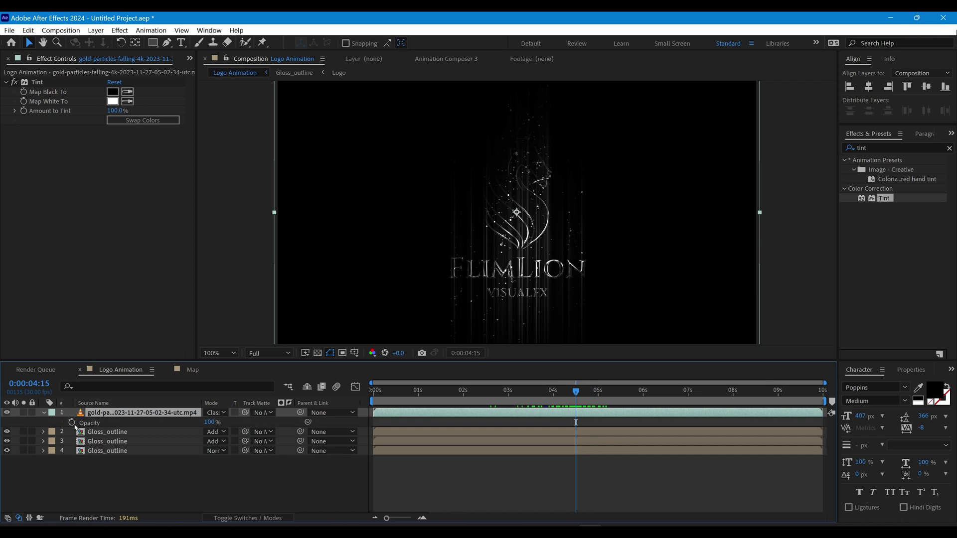
pyautogui.click(72, 422)
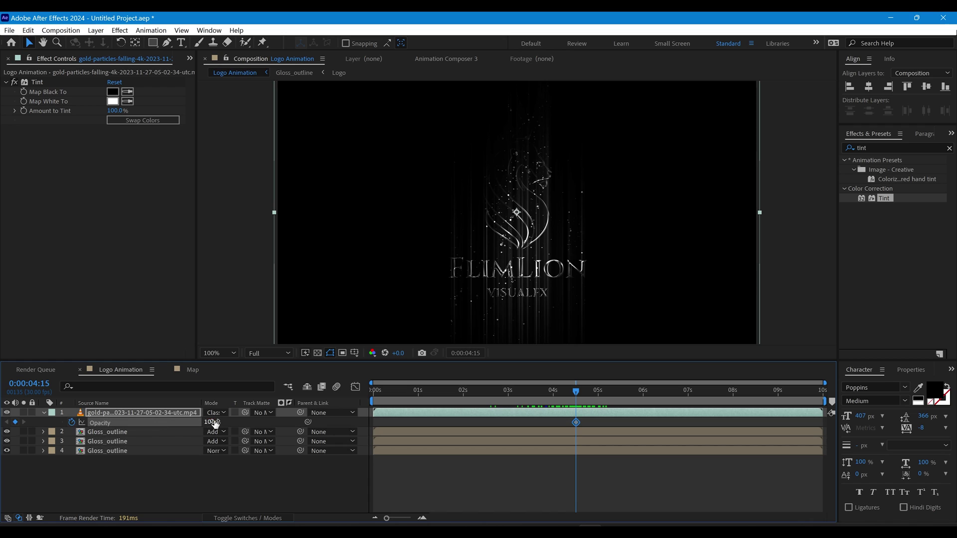
pyautogui.moveTo(576, 394); pyautogui.dragTo(598, 393)
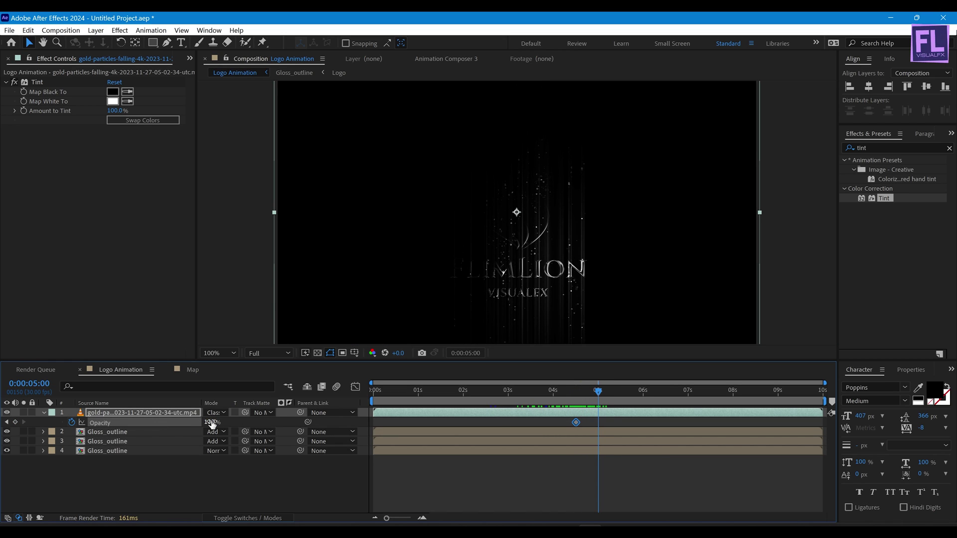
pyautogui.moveTo(209, 422); pyautogui.dragTo(188, 426)
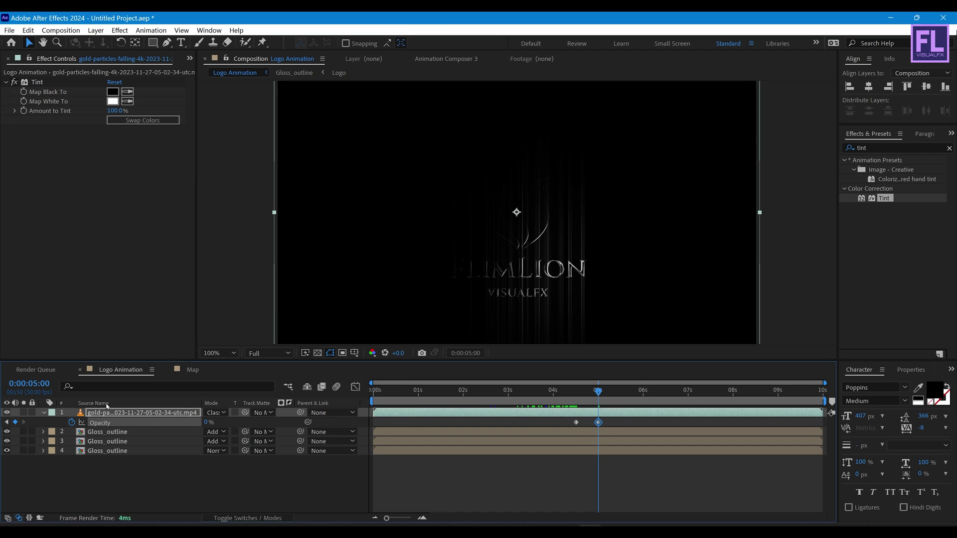
pyautogui.click(44, 412)
pyautogui.moveTo(598, 392); pyautogui.dragTo(565, 401)
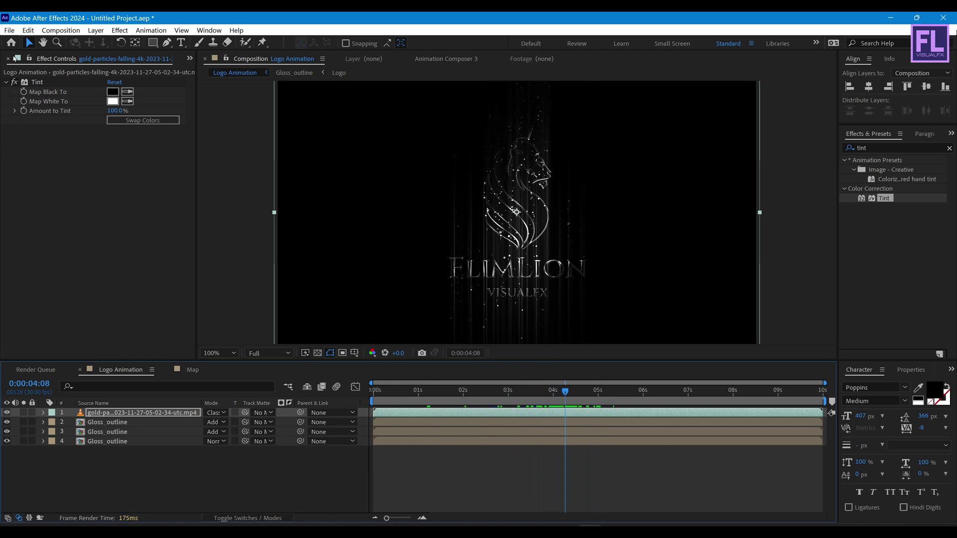
# Step: Add the Gloss comp atop the layer stack, trimmed and shifted to start around 3 seconds
pyautogui.click(189, 58)
pyautogui.click(214, 73)
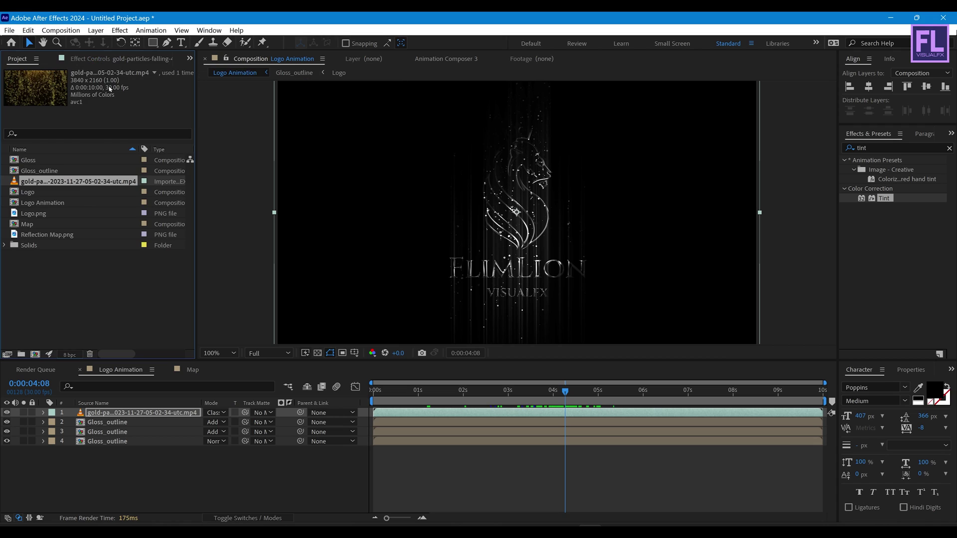
pyautogui.click(34, 161)
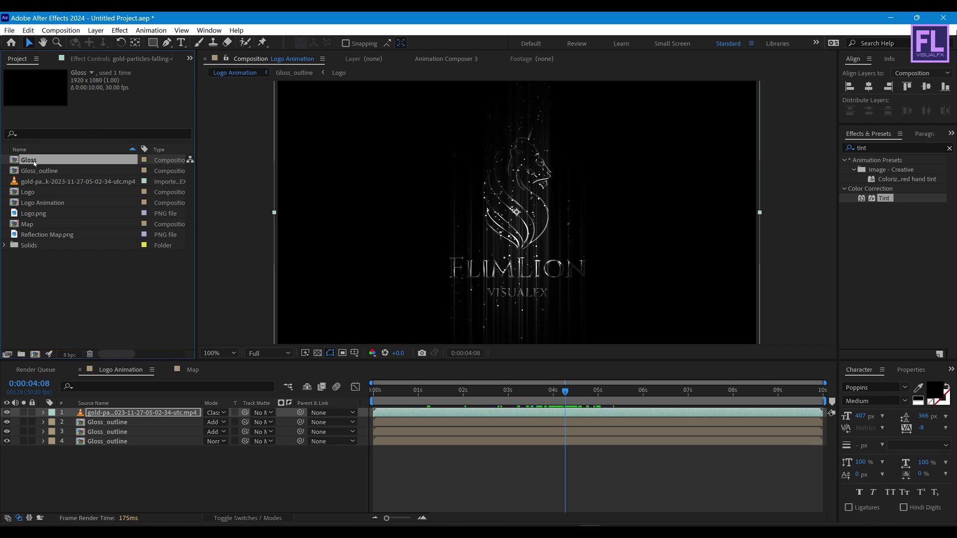
pyautogui.moveTo(35, 159); pyautogui.dragTo(106, 414)
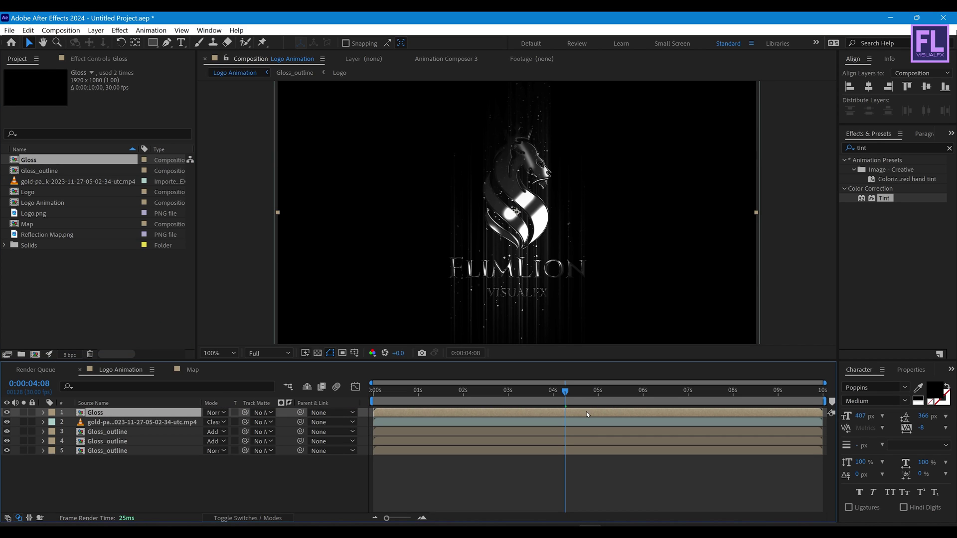
pyautogui.moveTo(545, 399); pyautogui.dragTo(466, 399)
pyautogui.moveTo(373, 412); pyautogui.dragTo(585, 393)
pyautogui.click(521, 393)
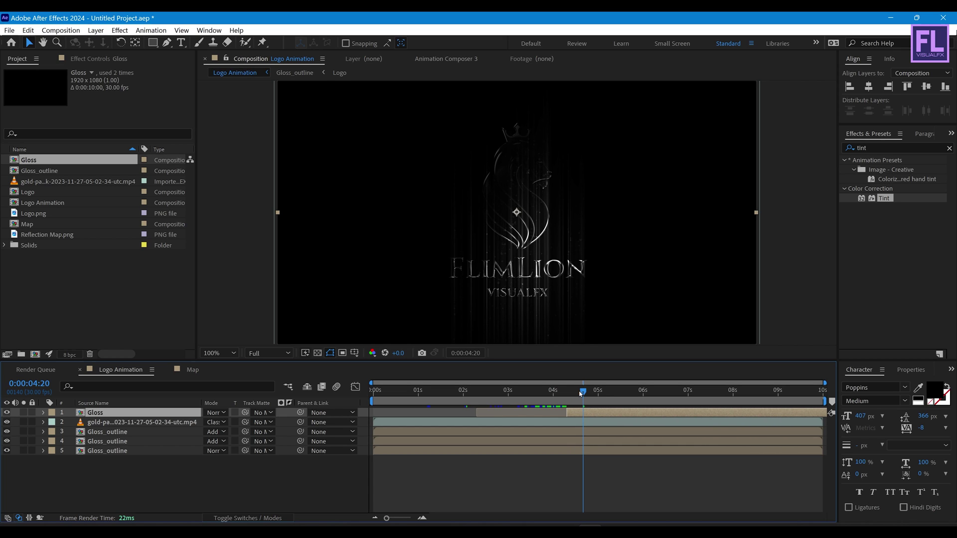
pyautogui.moveTo(580, 394)
pyautogui.mouseDown()
pyautogui.moveTo(657, 397)
pyautogui.moveTo(427, 396)
pyautogui.moveTo(660, 396)
pyautogui.mouseUp()
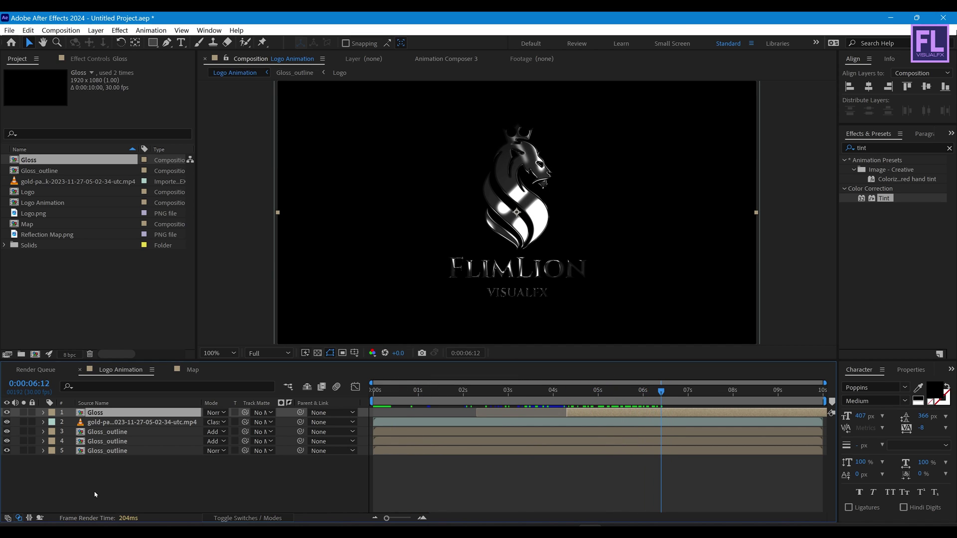
# Step: Add a new adjustment layer carrying a gentle S-shaped Curves effect
pyautogui.click(95, 495)
pyautogui.rightClick(96, 493)
pyautogui.moveTo(149, 365)
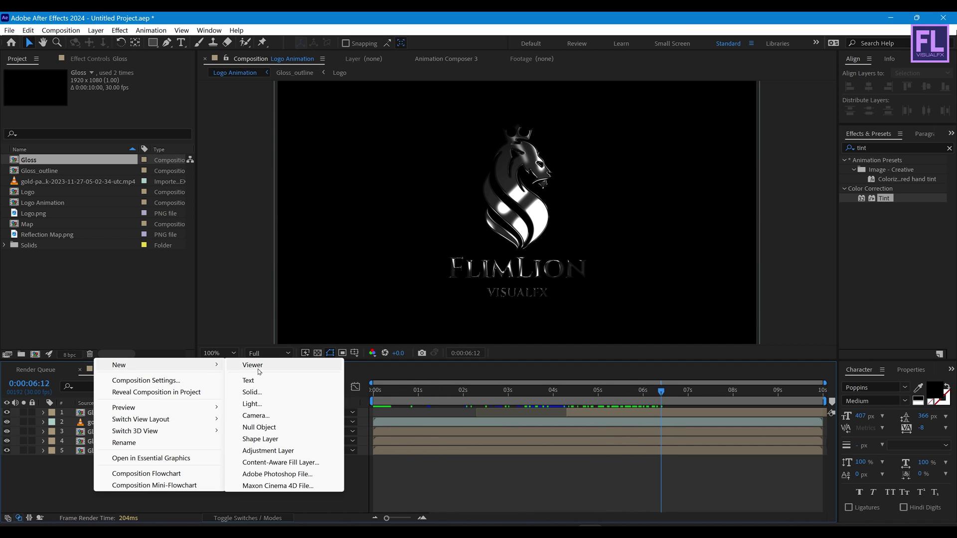
pyautogui.click(261, 451)
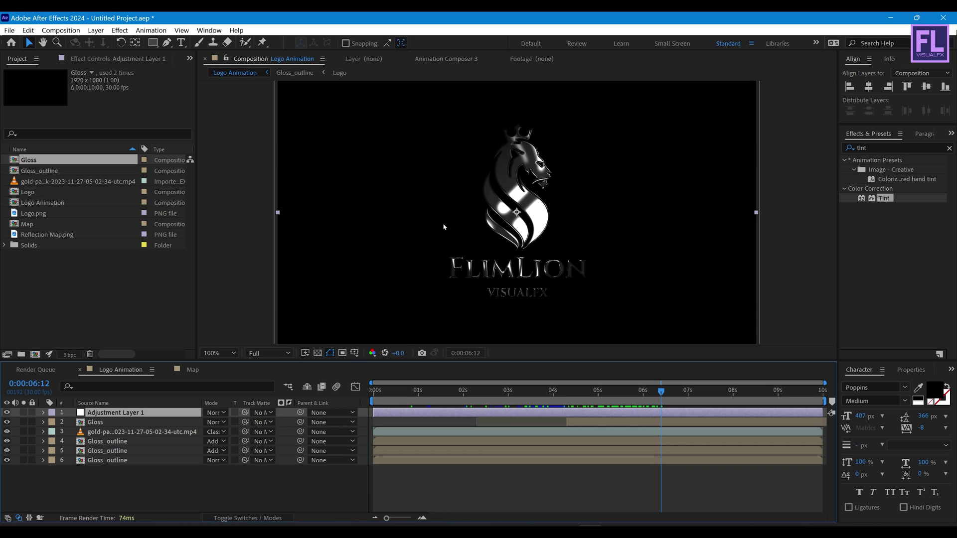
pyautogui.click(876, 148)
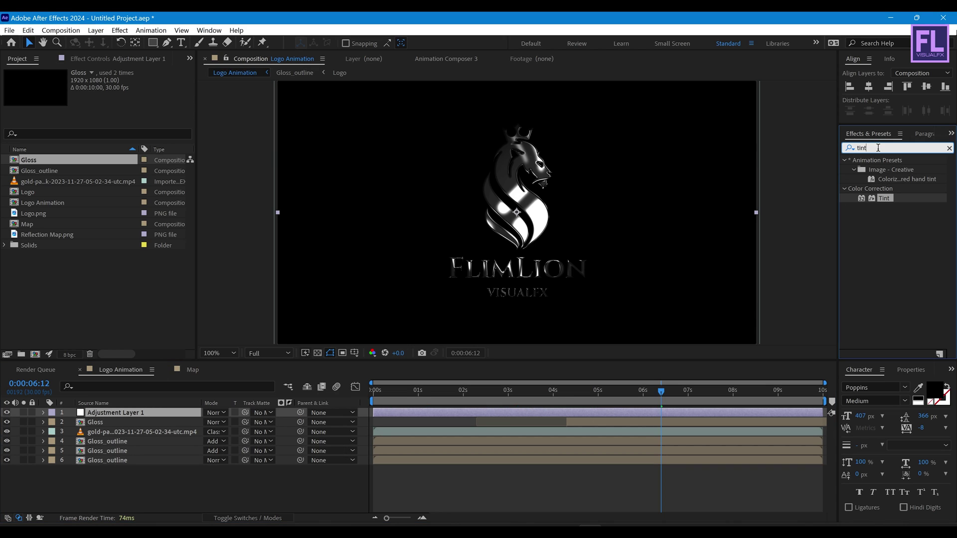
pyautogui.write('cur')
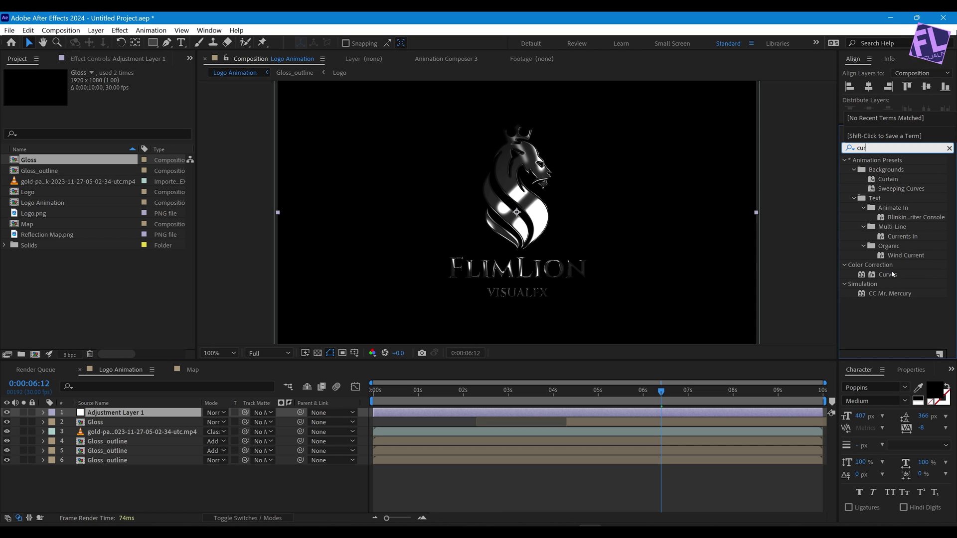
pyautogui.moveTo(887, 275); pyautogui.dragTo(513, 210)
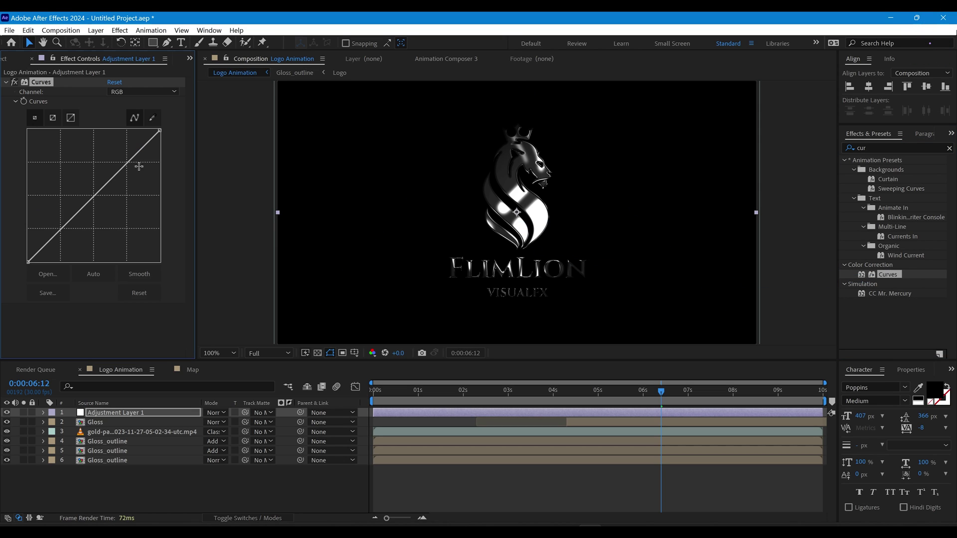
pyautogui.moveTo(129, 159); pyautogui.dragTo(127, 159)
pyautogui.moveTo(65, 224); pyautogui.dragTo(67, 230)
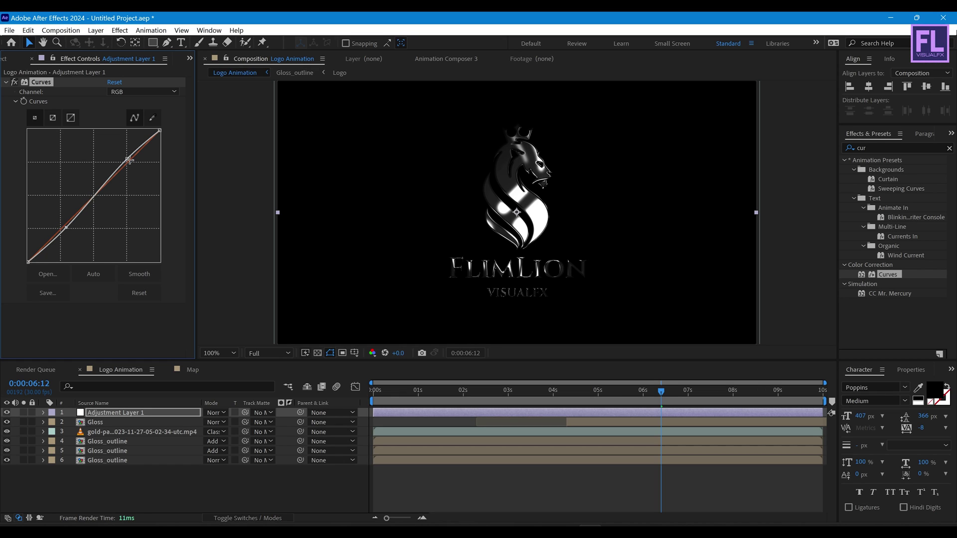
# Step: Apply Sharpen at amount 10 to the adjustment layer
pyautogui.click(864, 148)
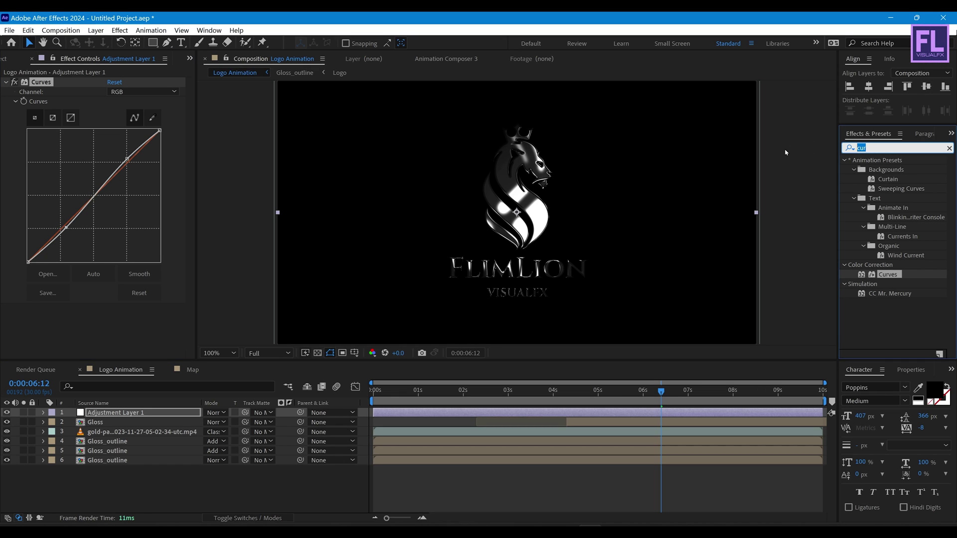
pyautogui.write('shar')
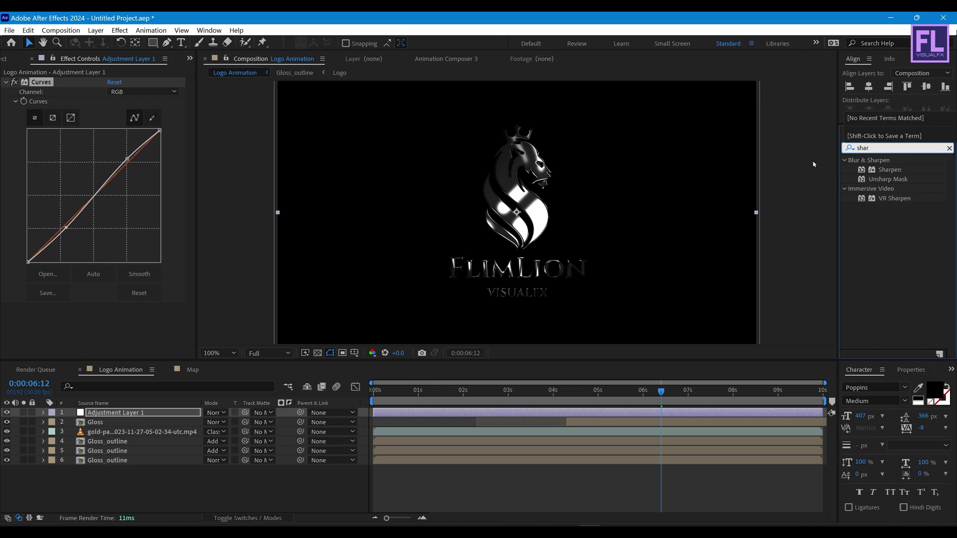
pyautogui.moveTo(891, 170); pyautogui.dragTo(598, 215)
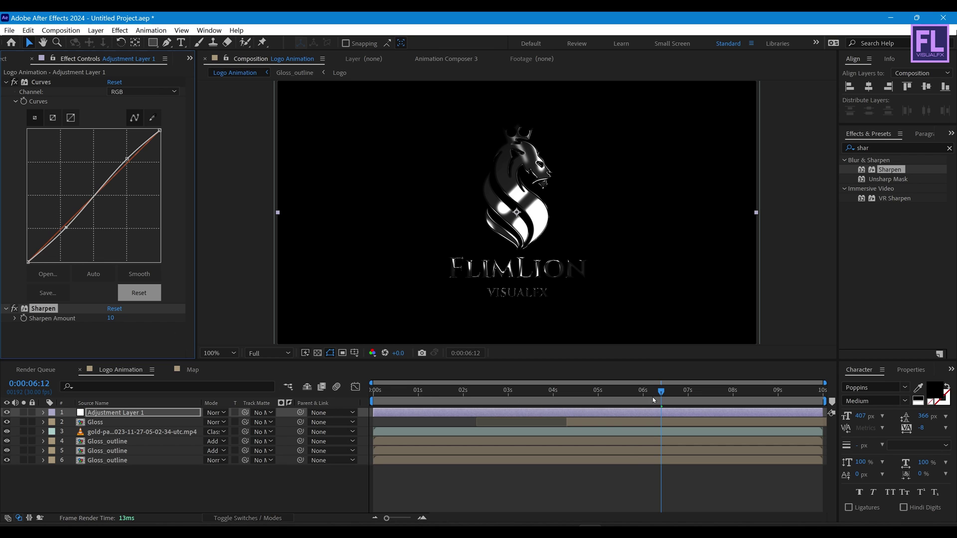
pyautogui.moveTo(653, 399); pyautogui.dragTo(458, 390)
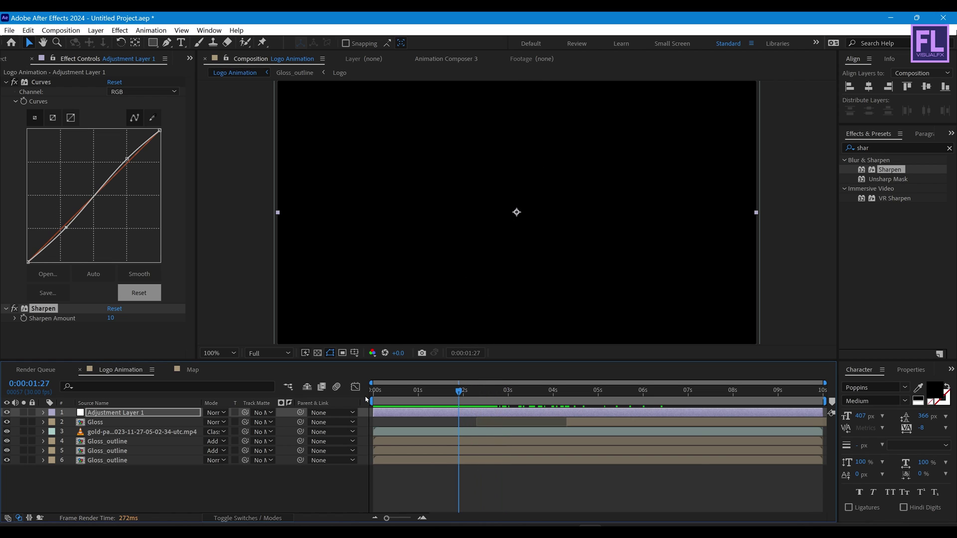
# Step: Set the work area from about 1:26 to 8:07 and trim the comp to it
pyautogui.moveTo(370, 402); pyautogui.dragTo(455, 402)
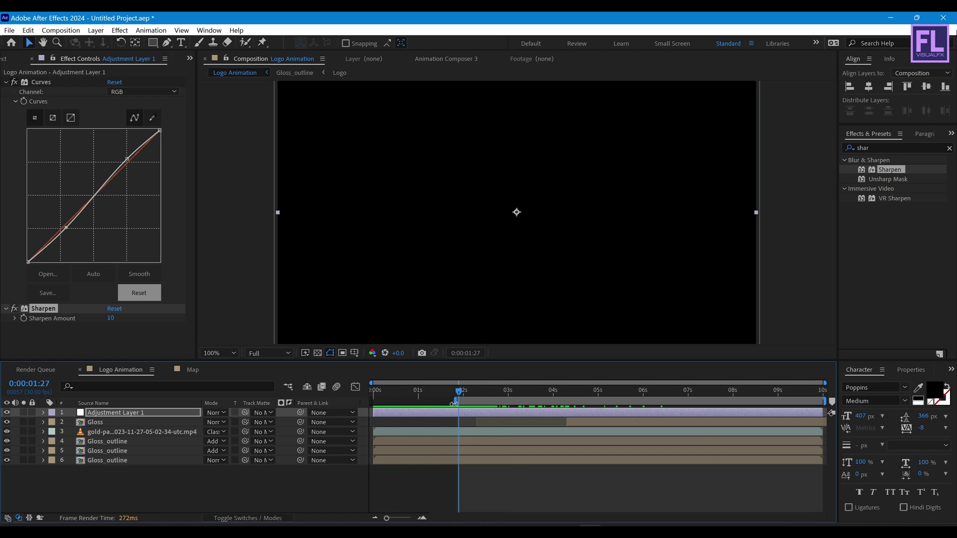
pyautogui.press('space')
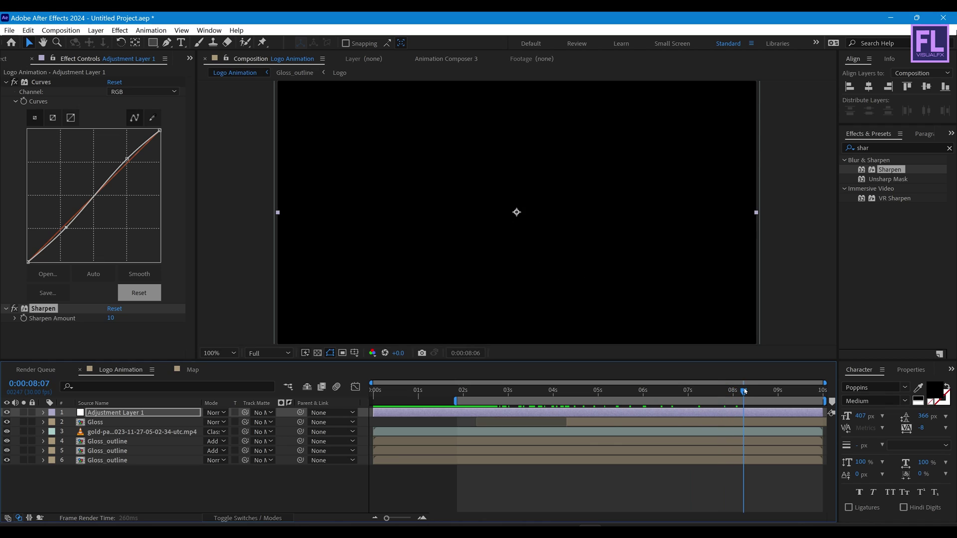
pyautogui.press('space')
pyautogui.moveTo(824, 402); pyautogui.dragTo(749, 401)
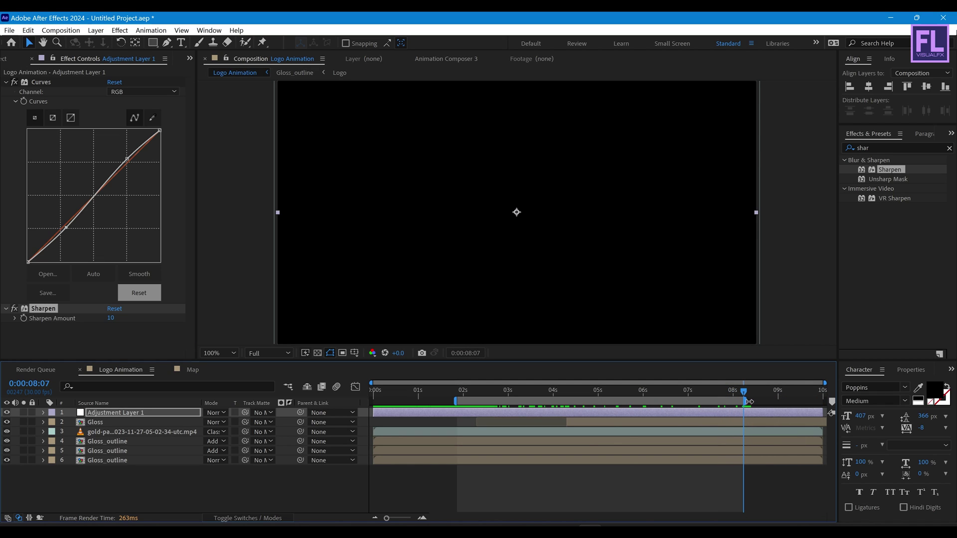
pyautogui.rightClick(717, 400)
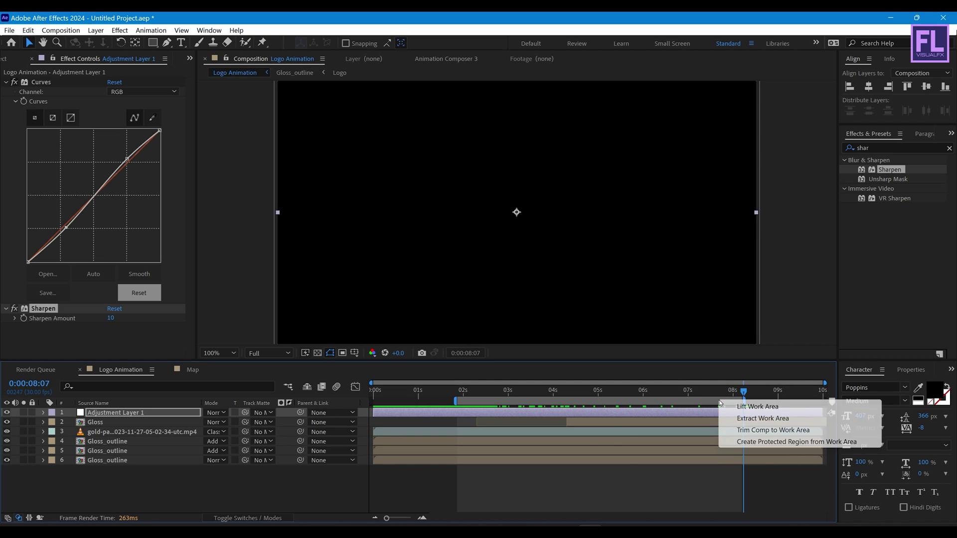
pyautogui.click(739, 432)
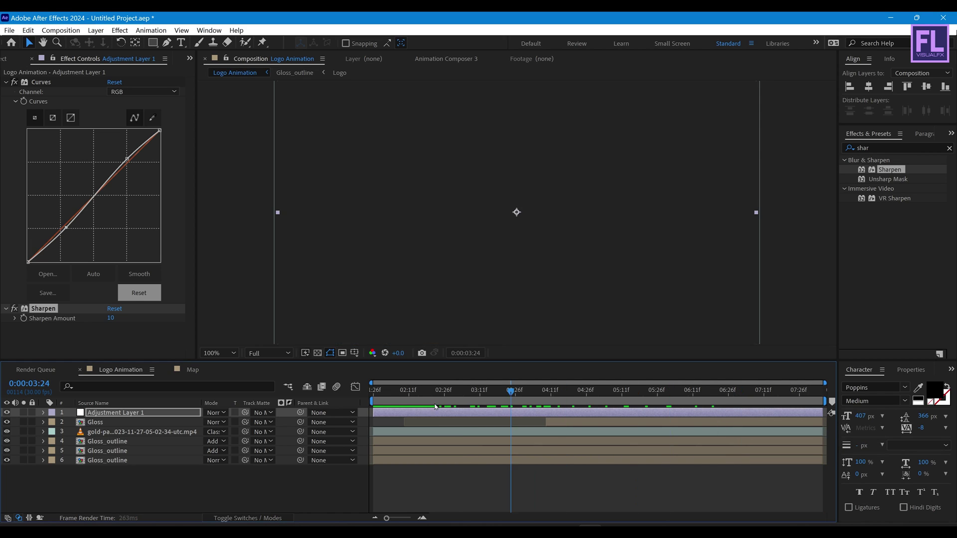
pyautogui.press('Home')
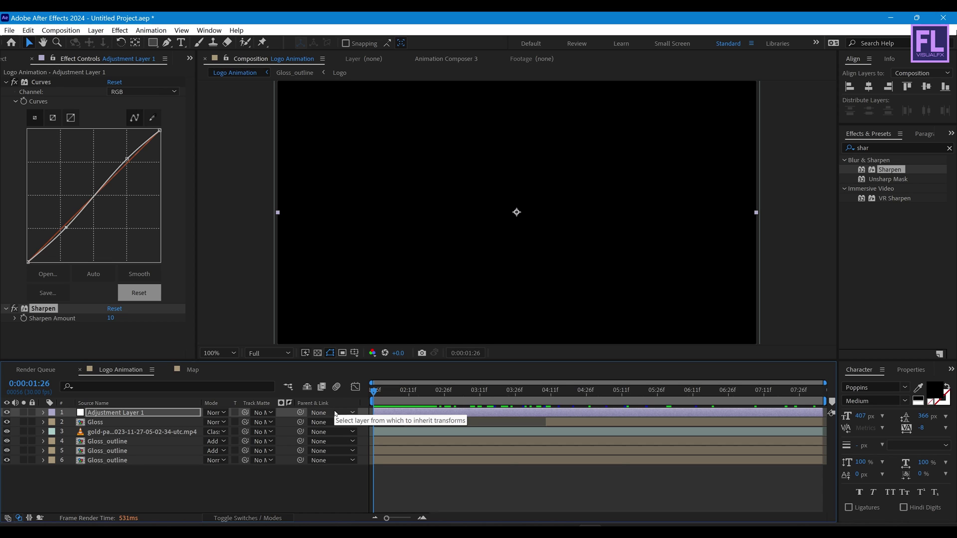
pyautogui.click(507, 481)
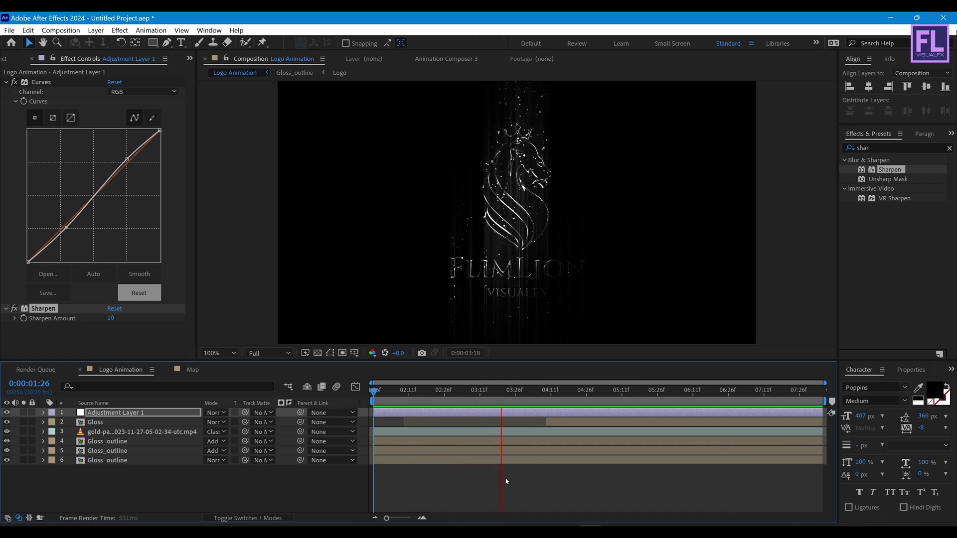
# Step: Find VC Color Vibrance in Effects & Presets and apply it to the adjustment layer
pyautogui.click(819, 188)
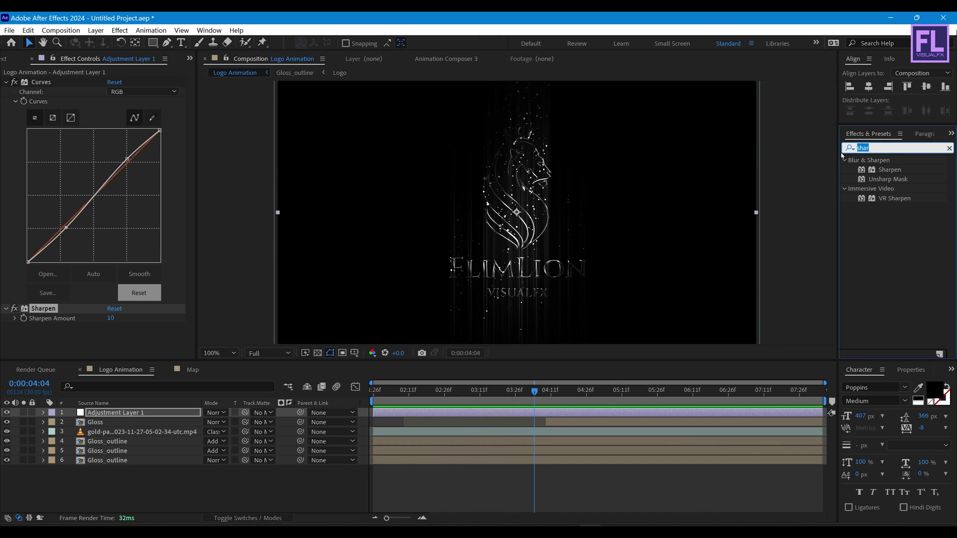
pyautogui.write('vc')
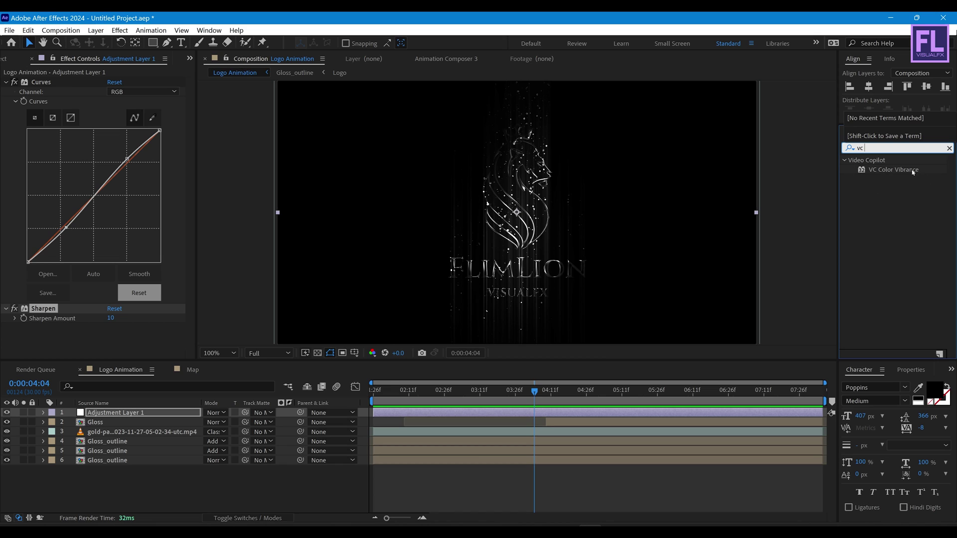
pyautogui.moveTo(913, 171); pyautogui.dragTo(524, 218)
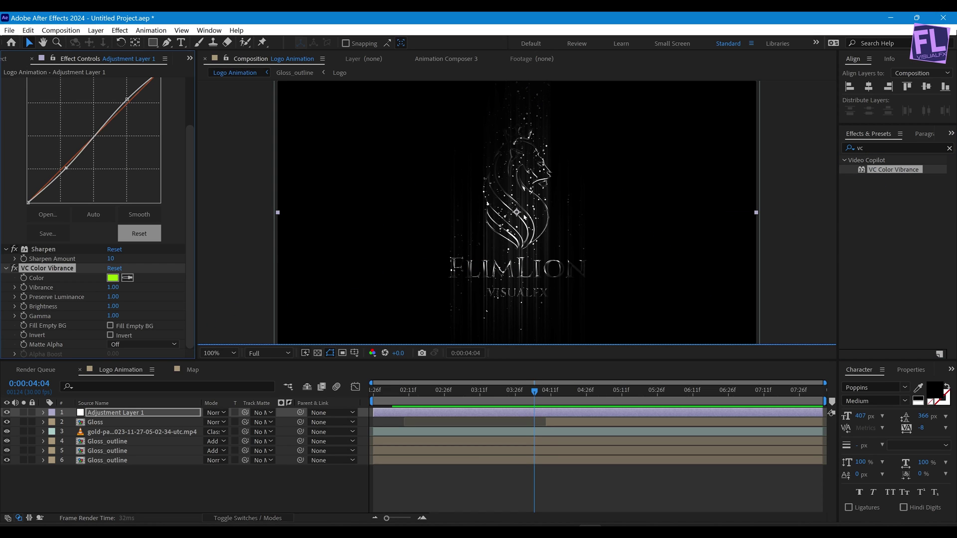
# Step: Set the VC Color Vibrance color to blue 0099FF, then return to the comp start
pyautogui.click(113, 277)
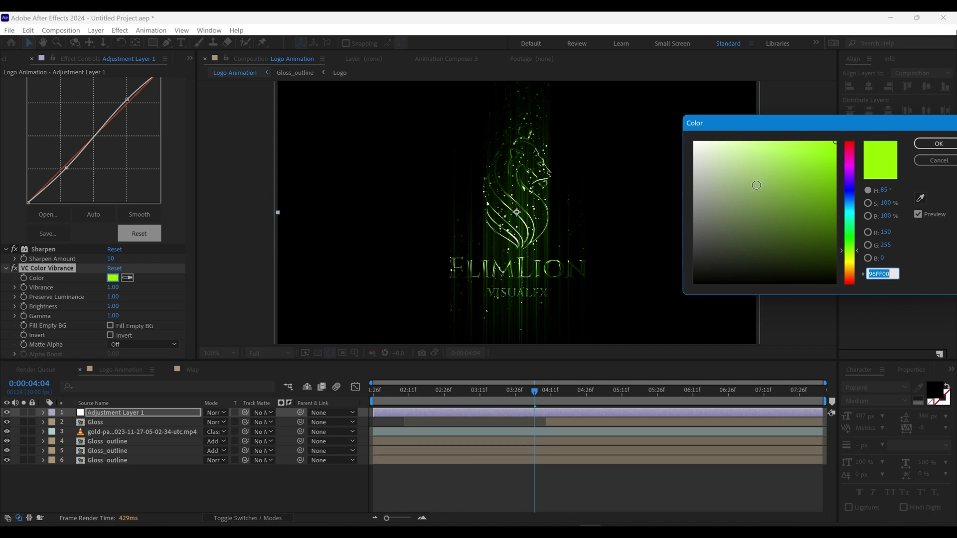
pyautogui.moveTo(794, 124); pyautogui.dragTo(727, 119)
pyautogui.moveTo(784, 219); pyautogui.dragTo(789, 199)
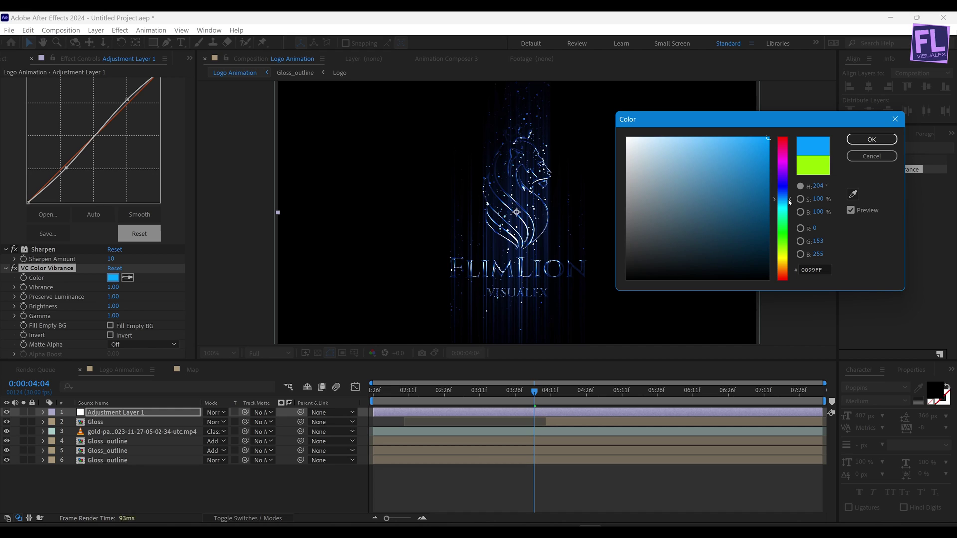
pyautogui.click(871, 140)
pyautogui.press('pageup')
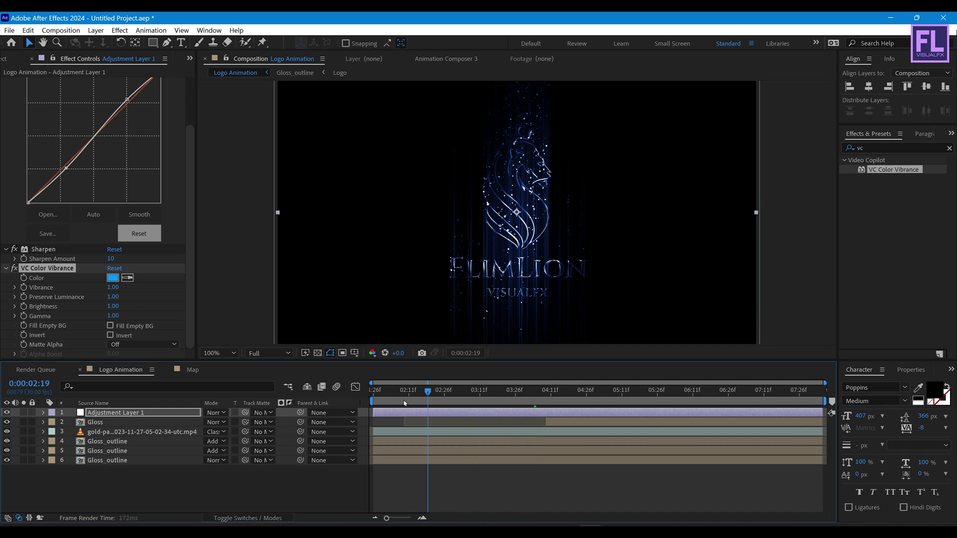
pyautogui.press('space')
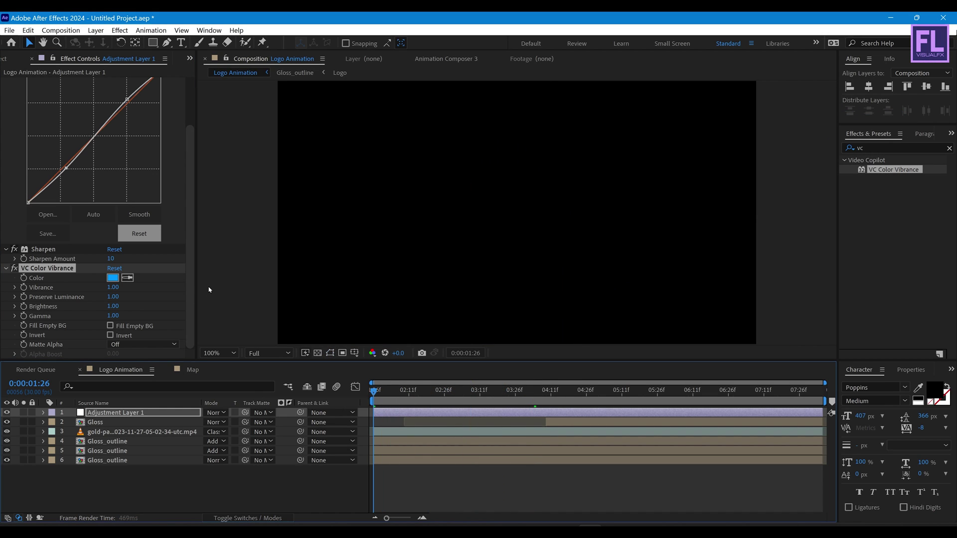